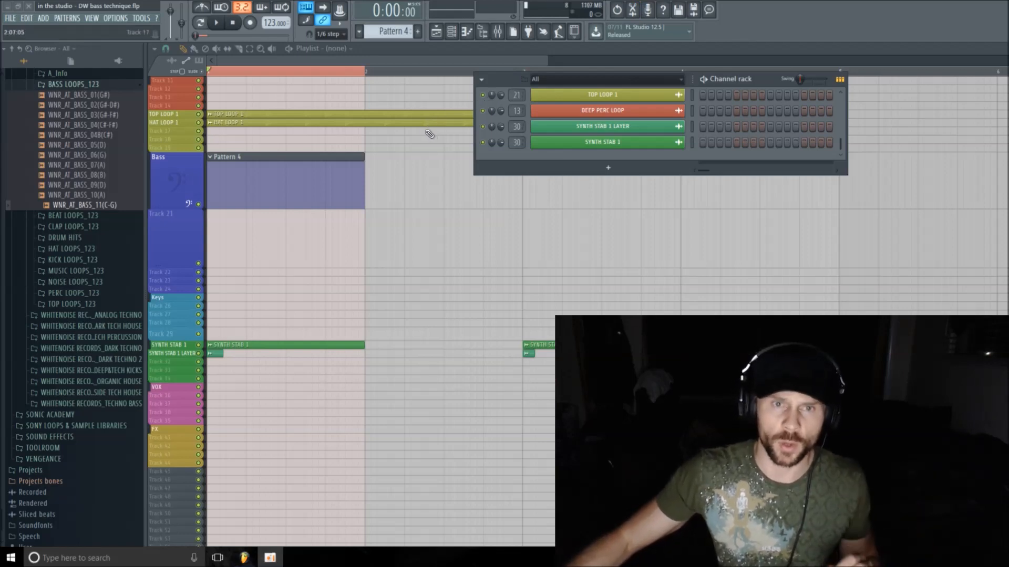
Step: Listen to the looped first bar, and preview the WNR_AT_BASS_11(C-G) sample from the BASS LOOPS_123 folder
{"action": "left_click", "coordinate": [220, 24]}
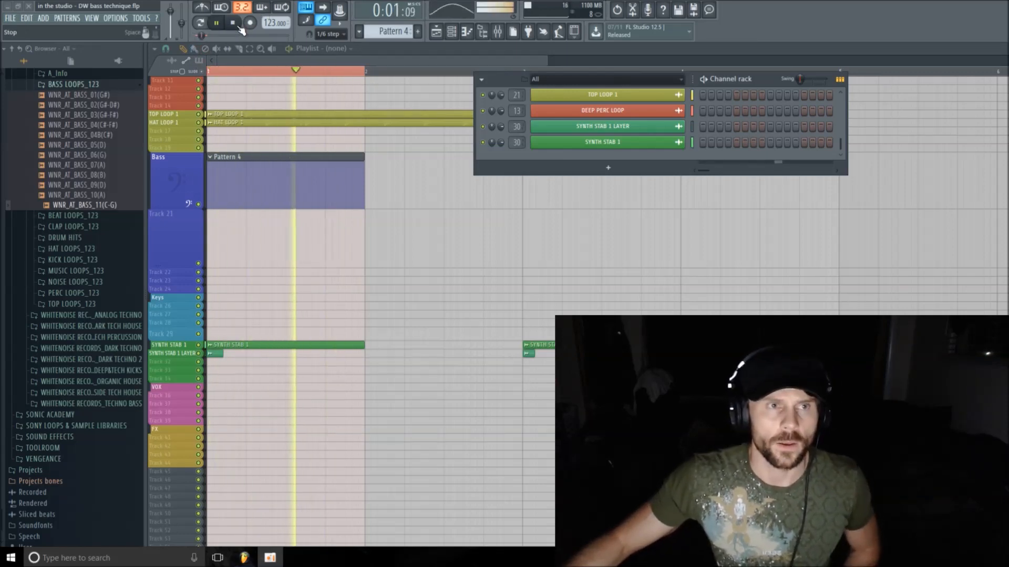
{"action": "left_click", "coordinate": [232, 22]}
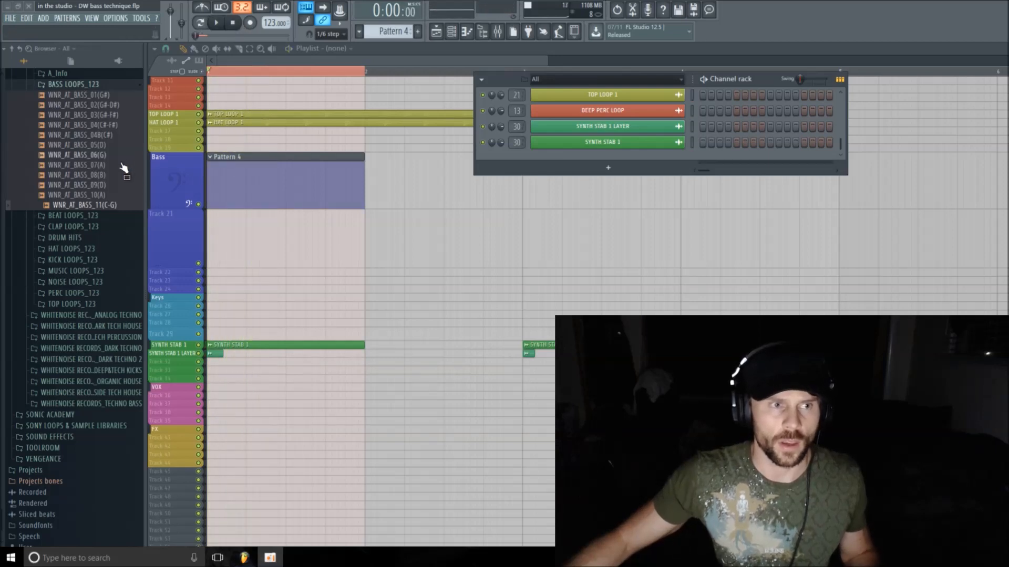
{"action": "left_click", "coordinate": [111, 206]}
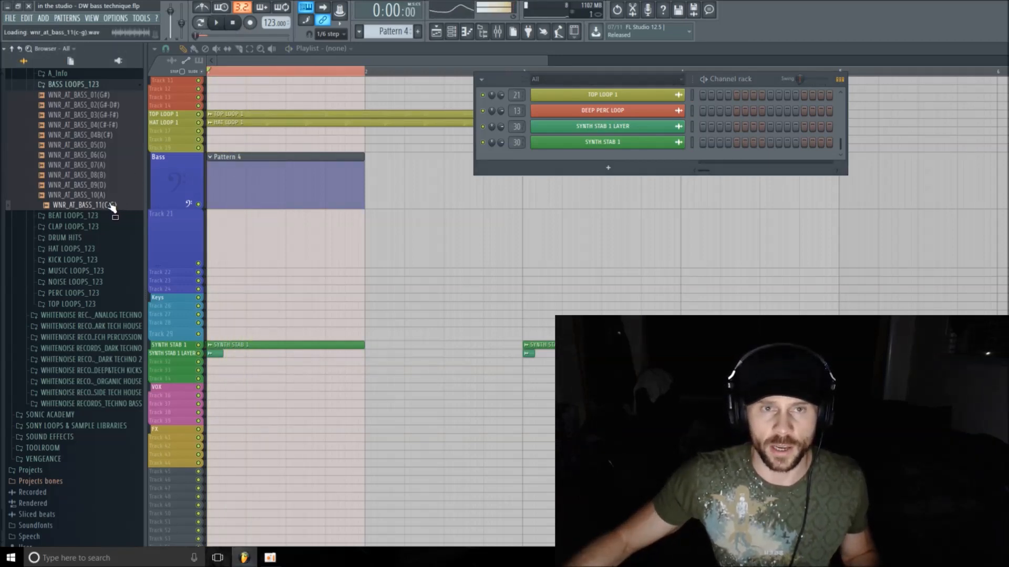
{"action": "left_click", "coordinate": [235, 24]}
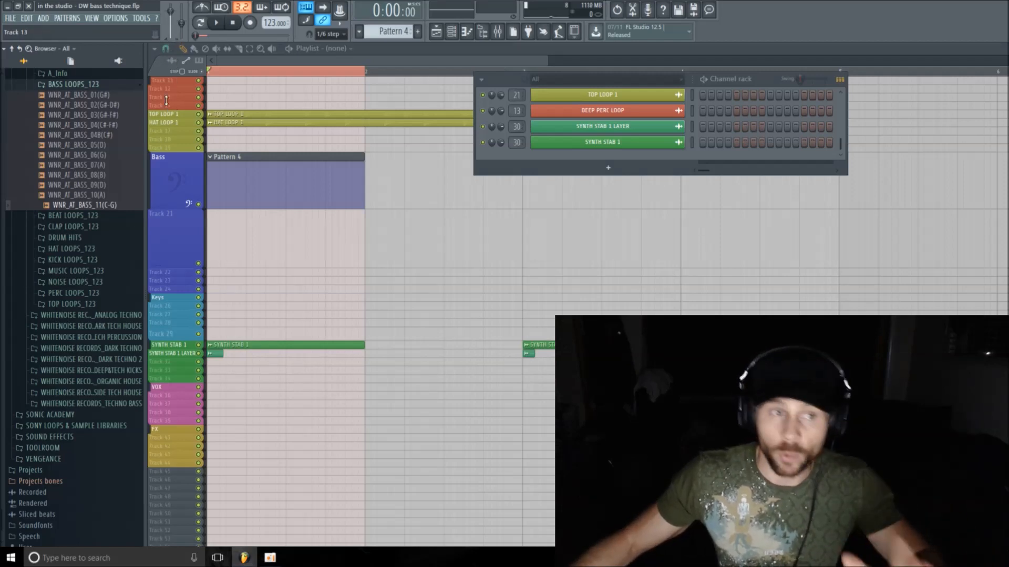
Step: Add a DirectWave sampler channel to the project and close its plugin window
{"action": "left_click", "coordinate": [616, 175]}
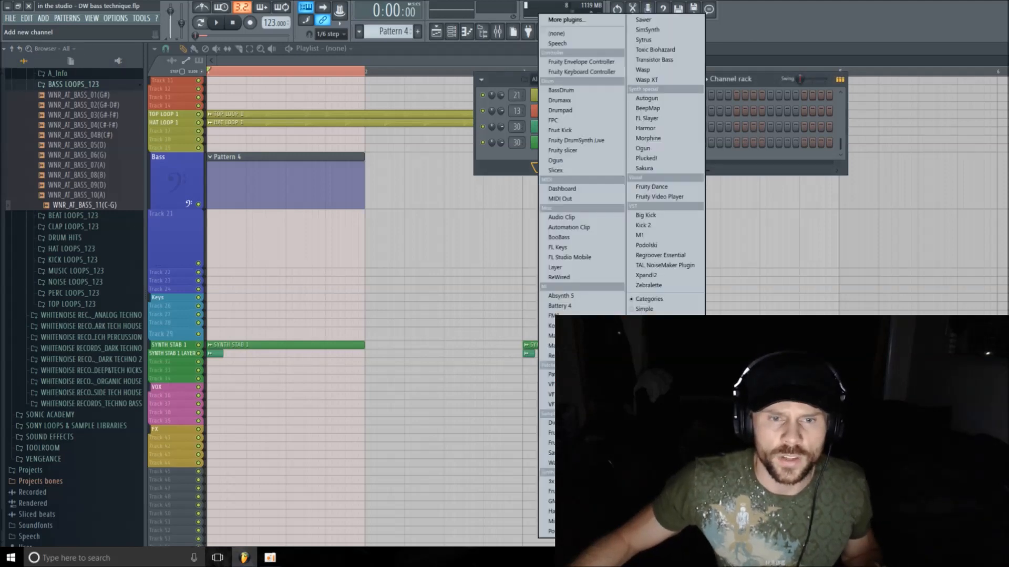
{"action": "left_click", "coordinate": [578, 422]}
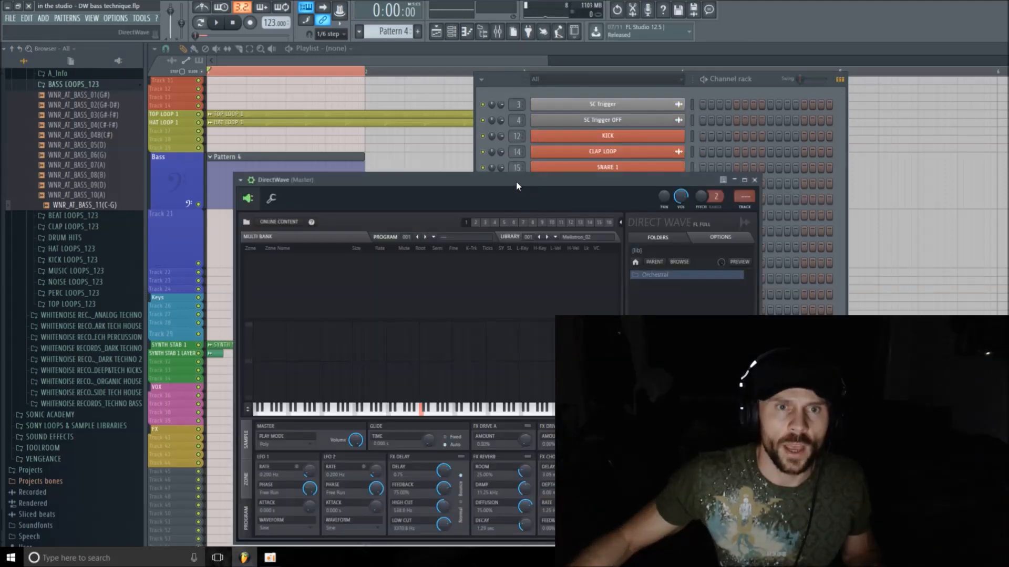
{"action": "left_click_drag", "start_coordinate": [518, 103], "coordinate": [516, 103]}
{"action": "left_click", "coordinate": [762, 106]}
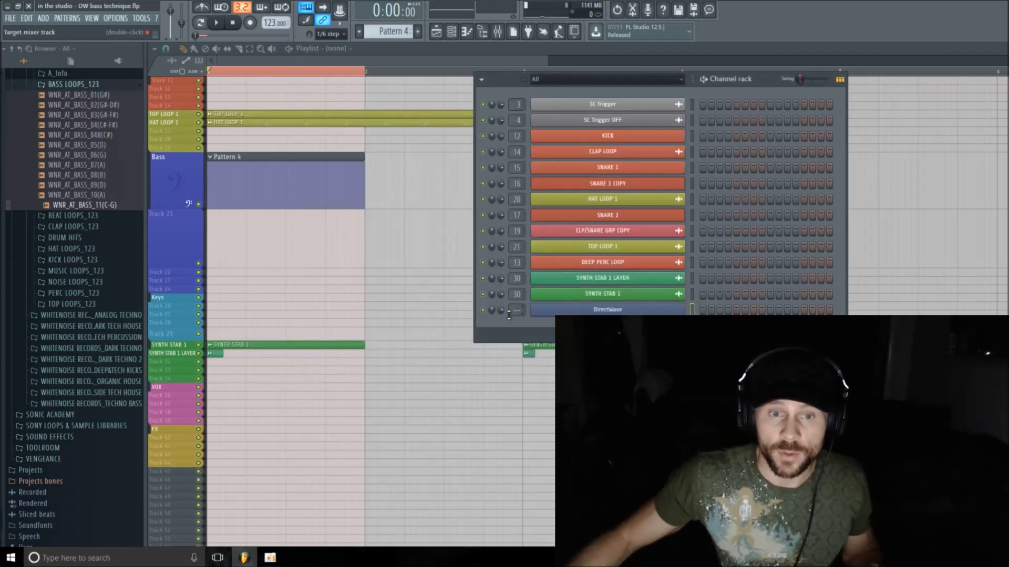
Step: Fill the first bar of DirectWave's piano roll with two half-bar C5 notes, and return to the playlist
{"action": "right_click", "coordinate": [595, 314]}
{"action": "left_click", "coordinate": [720, 310]}
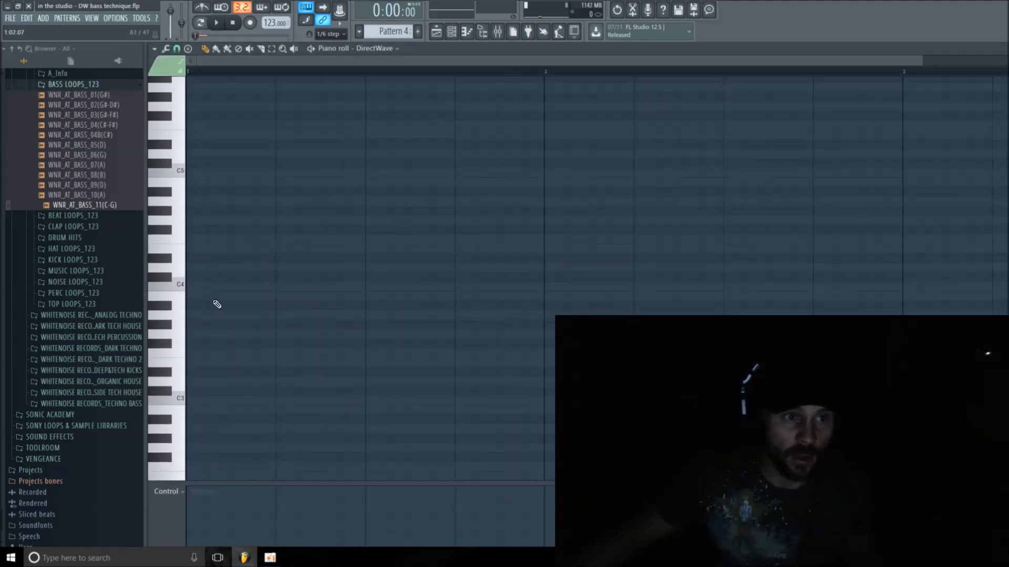
{"action": "scroll", "coordinate": [228, 307], "scroll_direction": "up", "scroll_amount": 5}
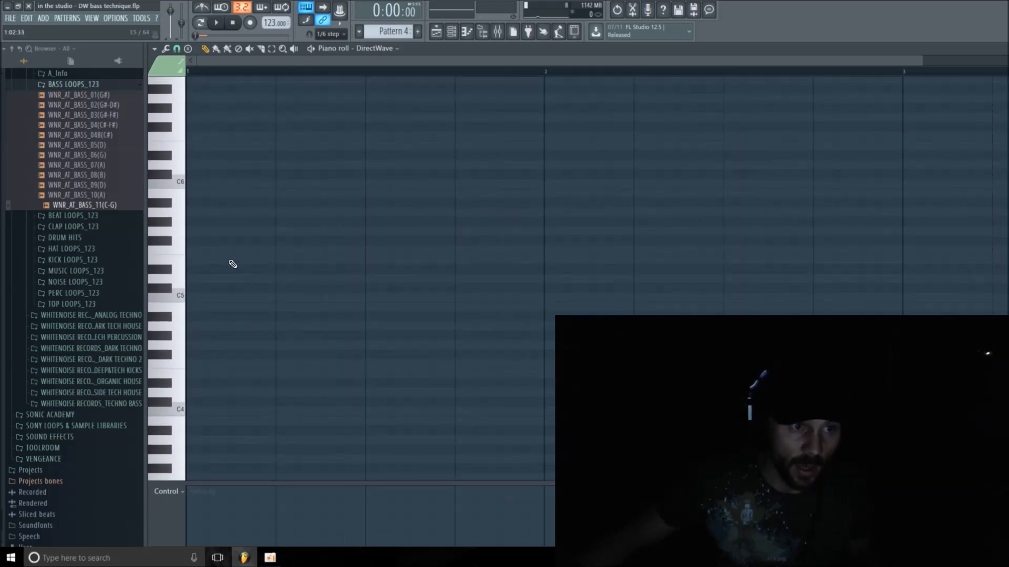
{"action": "mouse_move", "coordinate": [249, 296]}
{"action": "left_mouse_down"}
{"action": "mouse_move", "coordinate": [257, 294]}
{"action": "mouse_move", "coordinate": [181, 288]}
{"action": "mouse_move", "coordinate": [212, 288]}
{"action": "mouse_move", "coordinate": [216, 305]}
{"action": "mouse_move", "coordinate": [218, 296]}
{"action": "left_mouse_up"}
{"action": "left_click", "coordinate": [379, 298]}
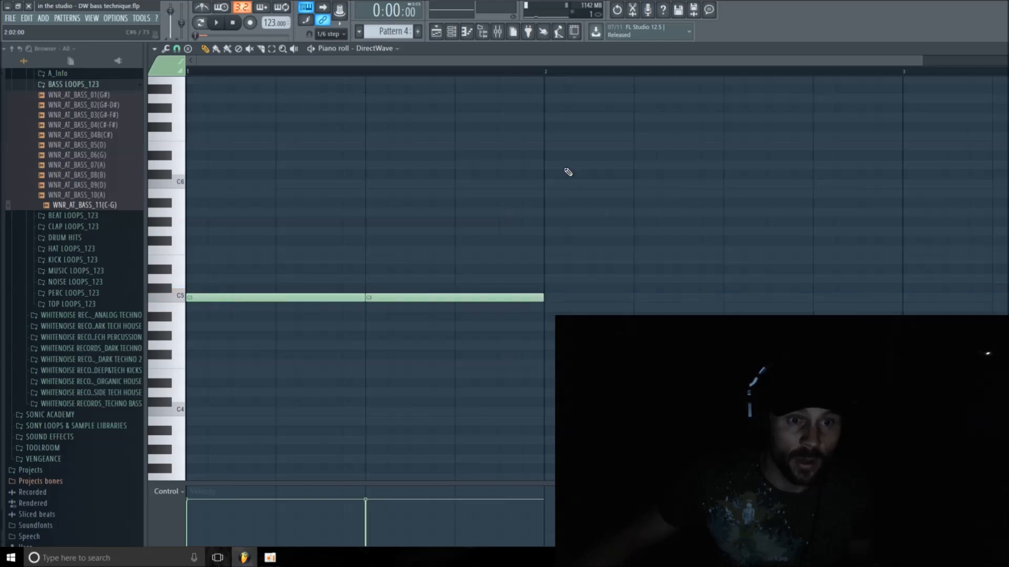
{"action": "left_click", "coordinate": [451, 32]}
{"action": "left_click", "coordinate": [436, 33]}
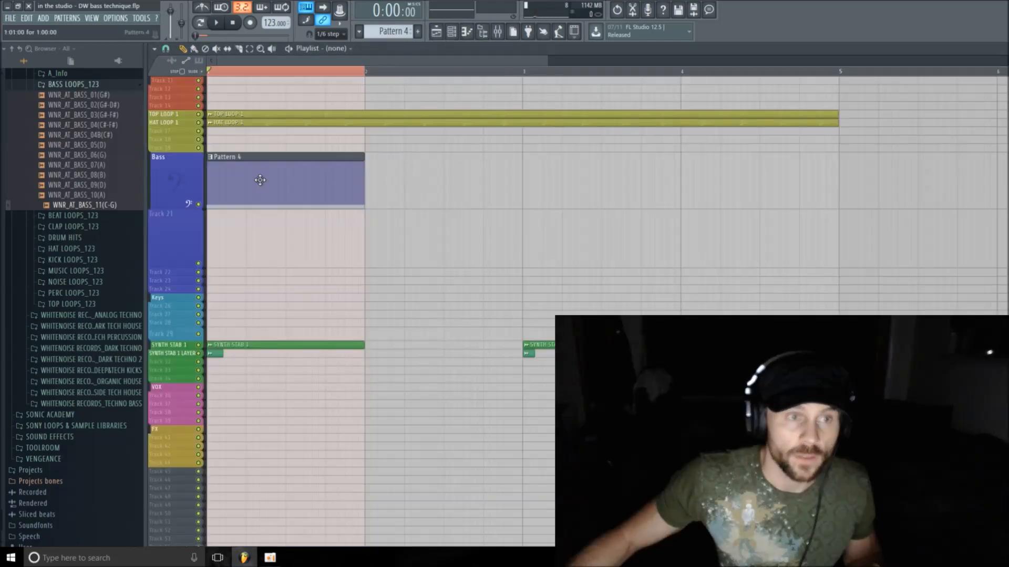
Step: Route the DirectWave channel to mixer track 22 and check that insert in the mixer
{"action": "left_click", "coordinate": [451, 33]}
{"action": "left_click_drag", "start_coordinate": [514, 302], "coordinate": [516, 307]}
{"action": "left_click", "coordinate": [498, 31]}
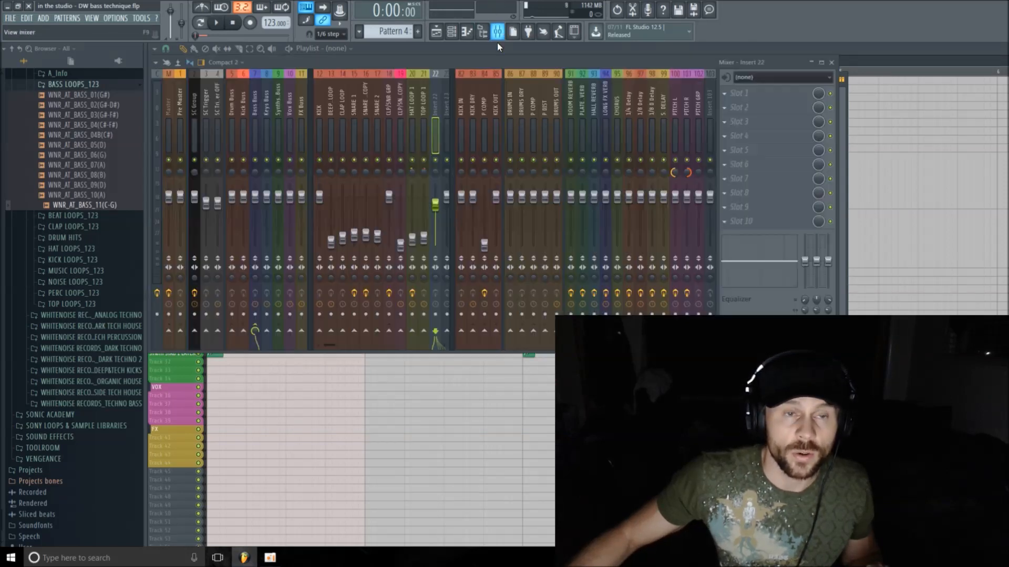
{"action": "left_click", "coordinate": [832, 62]}
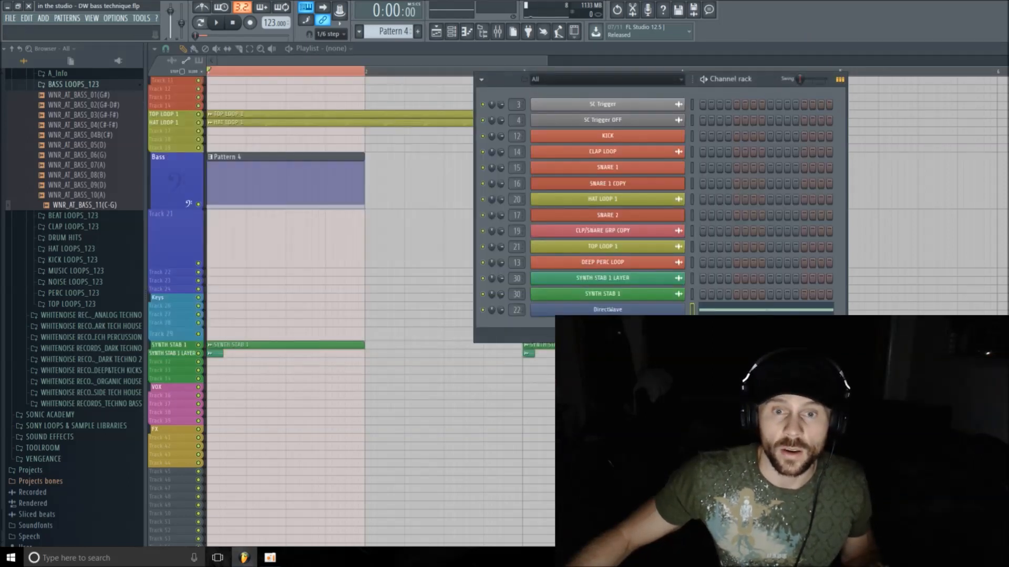
Step: Shrink the channel rack's height and open the DirectWave channel's plugin window
{"action": "left_click_drag", "start_coordinate": [730, 341], "coordinate": [716, 183]}
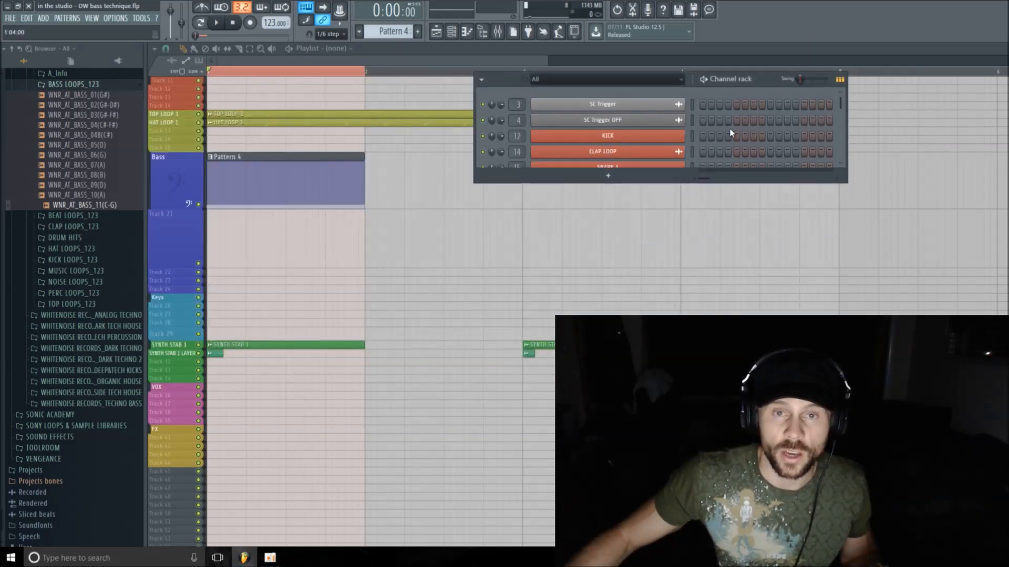
{"action": "scroll", "coordinate": [730, 128], "scroll_direction": "down", "scroll_amount": 2}
{"action": "scroll", "coordinate": [719, 127], "scroll_direction": "down", "scroll_amount": 5}
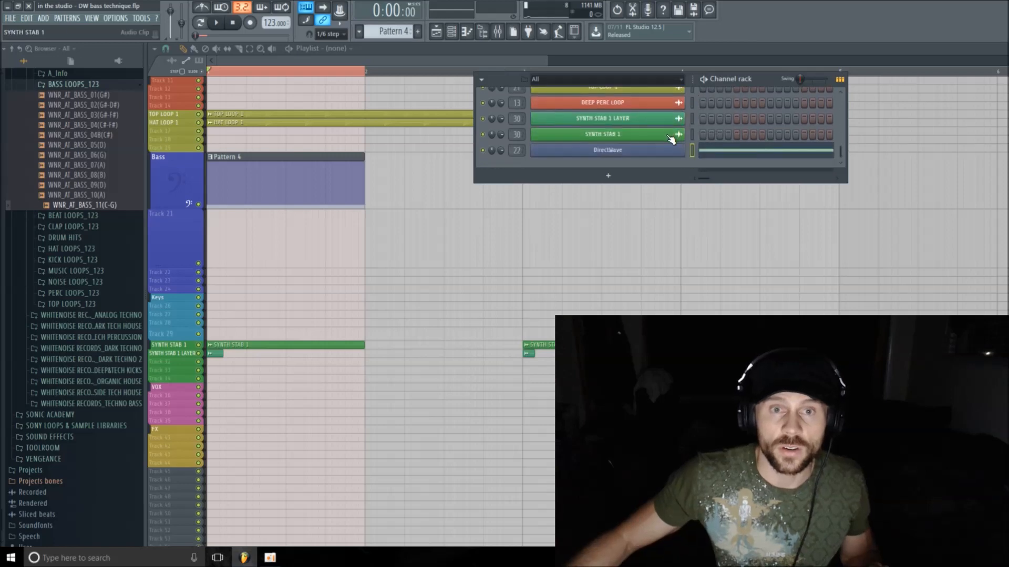
{"action": "left_click", "coordinate": [607, 150]}
{"action": "left_click_drag", "start_coordinate": [557, 105], "coordinate": [509, 86]}
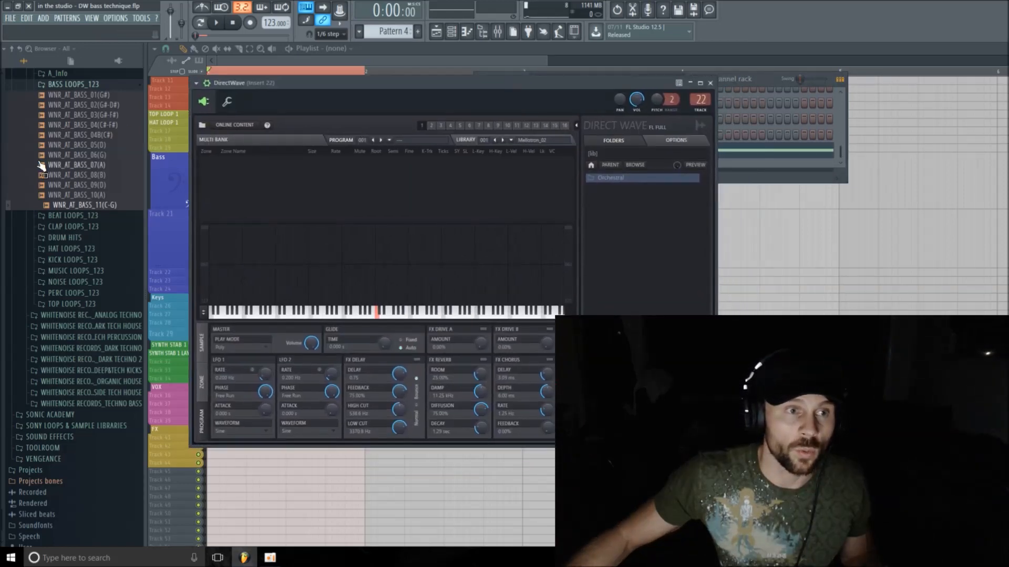
Step: Load the WNR_AT_BASS_11(C-G) loop into DirectWave on its sample page, and tuck the browser out of the way
{"action": "left_click_drag", "start_coordinate": [146, 151], "coordinate": [2, 149]}
{"action": "left_click_drag", "start_coordinate": [233, 88], "coordinate": [192, 55]}
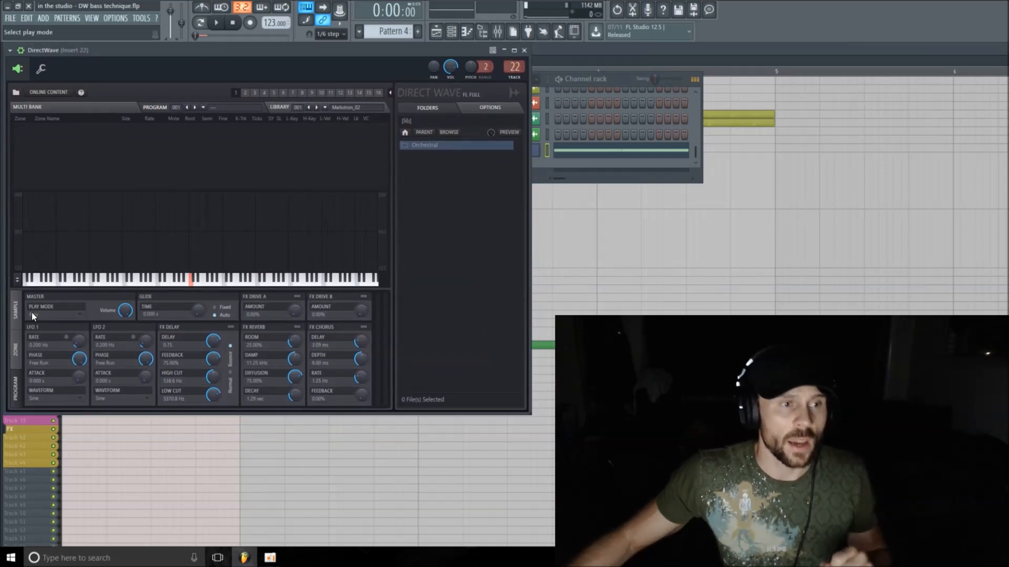
{"action": "left_click", "coordinate": [17, 311]}
{"action": "left_click_drag", "start_coordinate": [333, 50], "coordinate": [476, 184]}
{"action": "left_click_drag", "start_coordinate": [2, 202], "coordinate": [411, 417]}
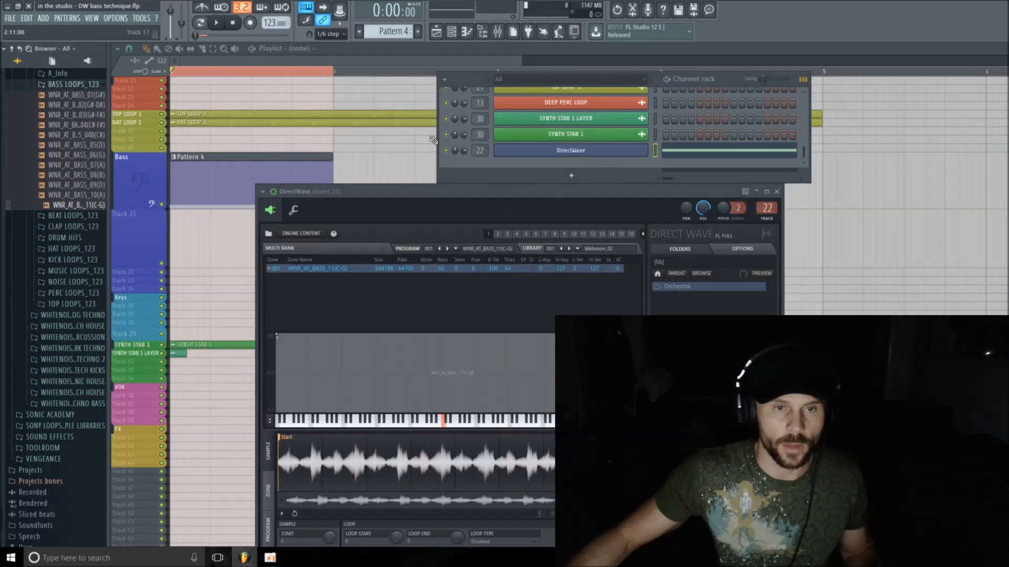
{"action": "left_click_drag", "start_coordinate": [108, 170], "coordinate": [3, 171]}
{"action": "left_click_drag", "start_coordinate": [497, 191], "coordinate": [241, 53]}
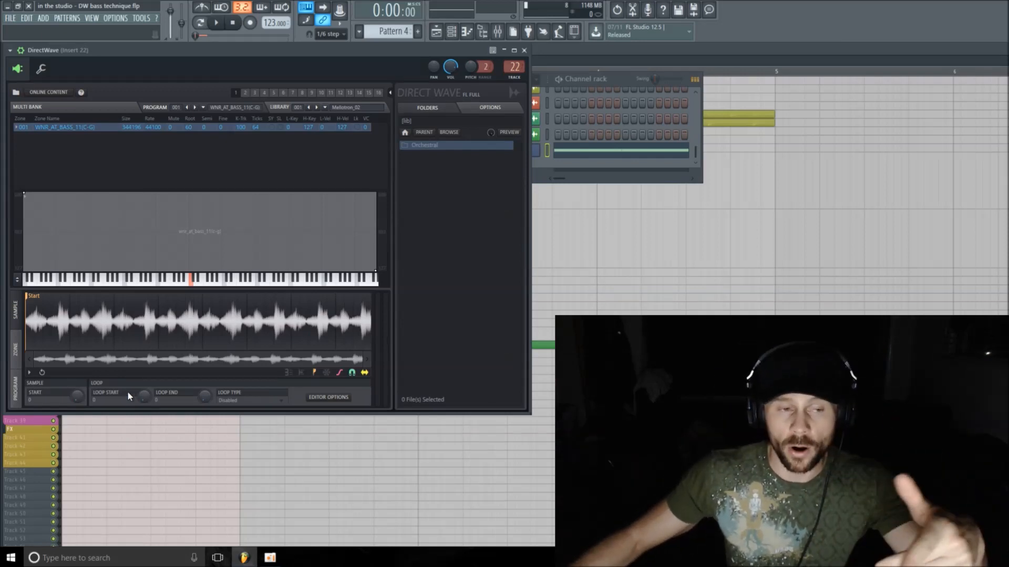
Step: Set the bass sample's start point to 128557, auditioning it against the looped bar
{"action": "left_click_drag", "start_coordinate": [77, 397], "coordinate": [77, 386]}
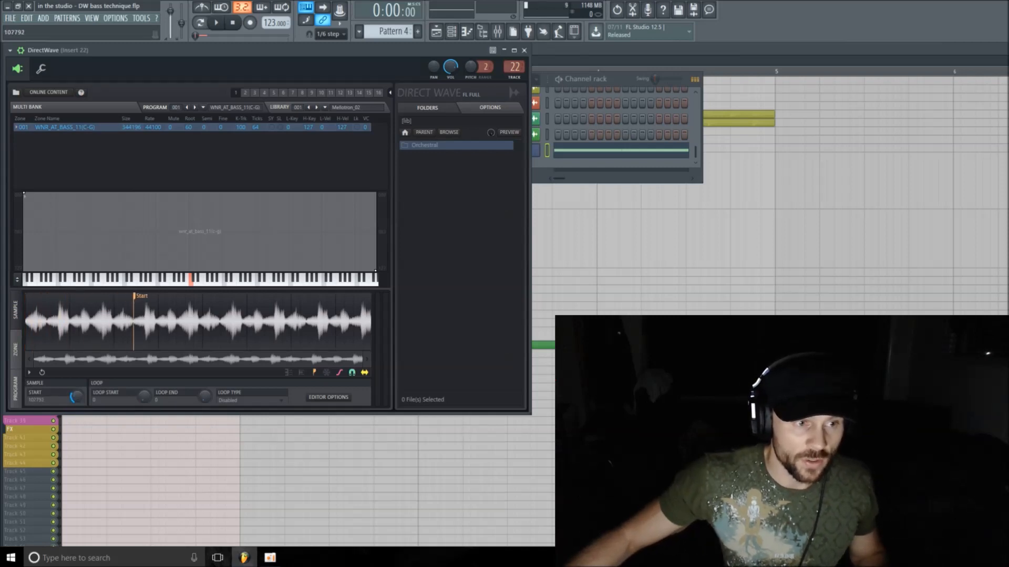
{"action": "left_click_drag", "start_coordinate": [77, 397], "coordinate": [77, 385]}
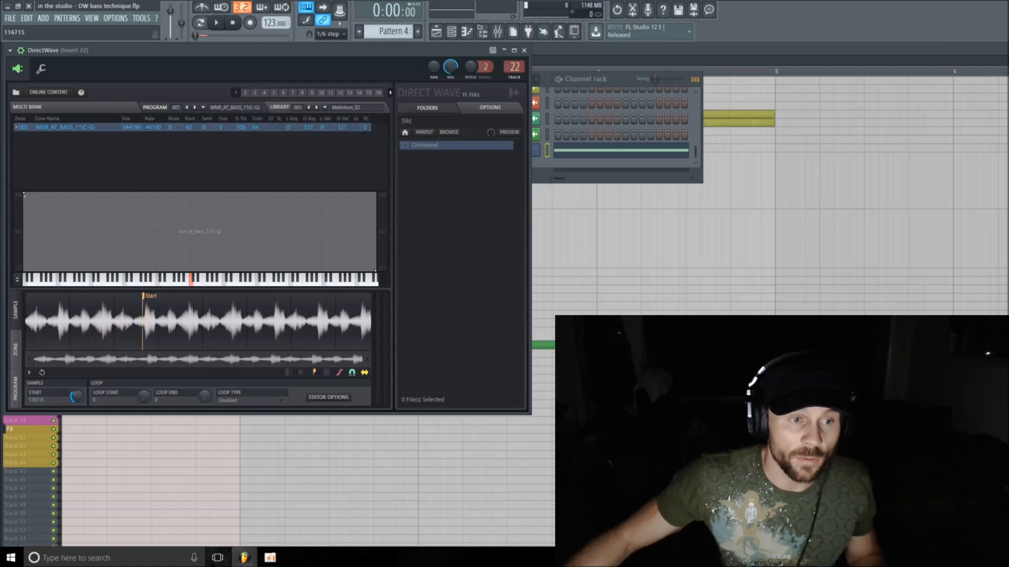
{"action": "left_click_drag", "start_coordinate": [77, 397], "coordinate": [77, 397]}
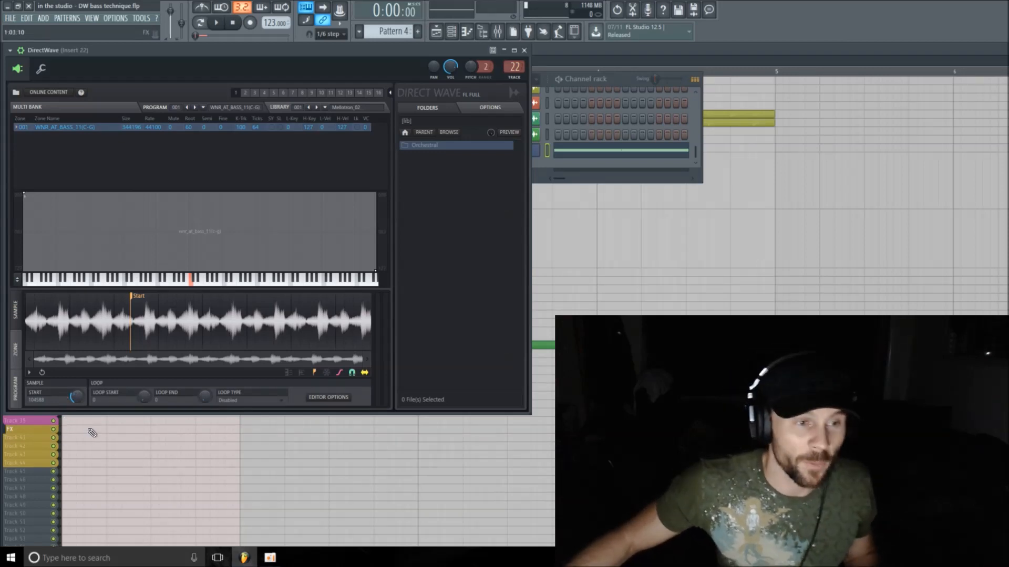
{"action": "key", "text": "space"}
{"action": "left_click_drag", "start_coordinate": [78, 396], "coordinate": [77, 395]}
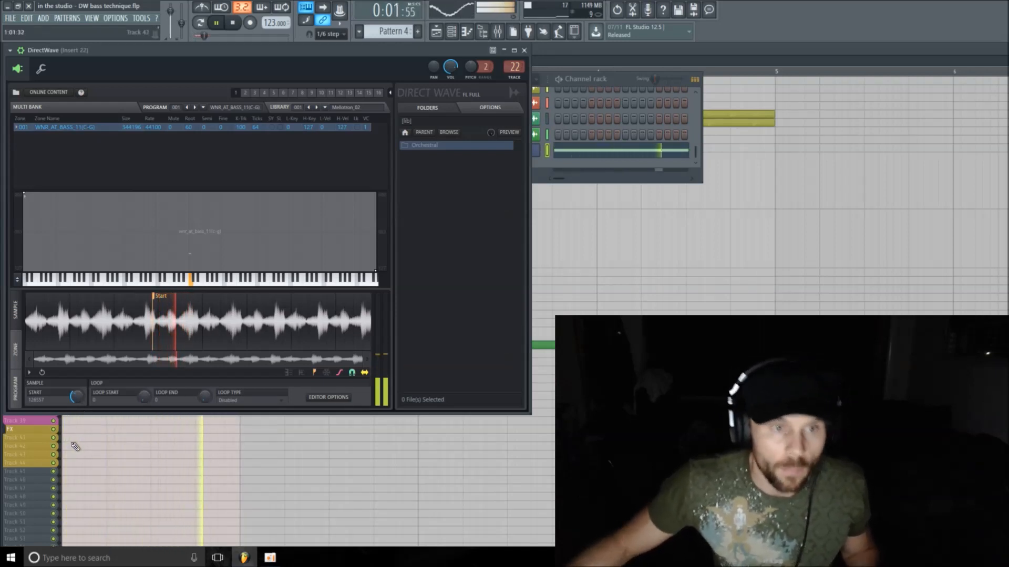
{"action": "key", "text": "space"}
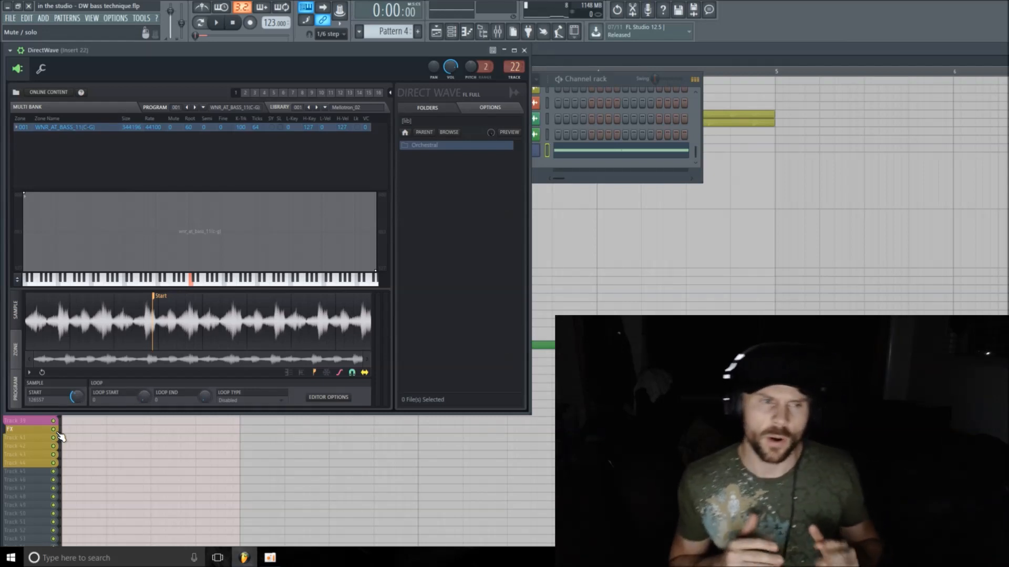
{"action": "key", "text": "space"}
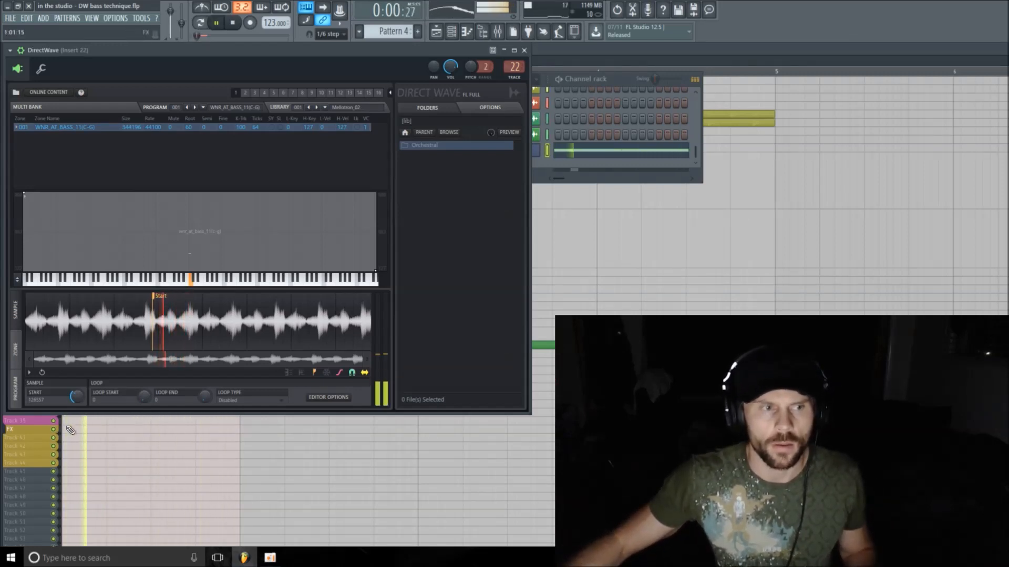
{"action": "key", "text": "space"}
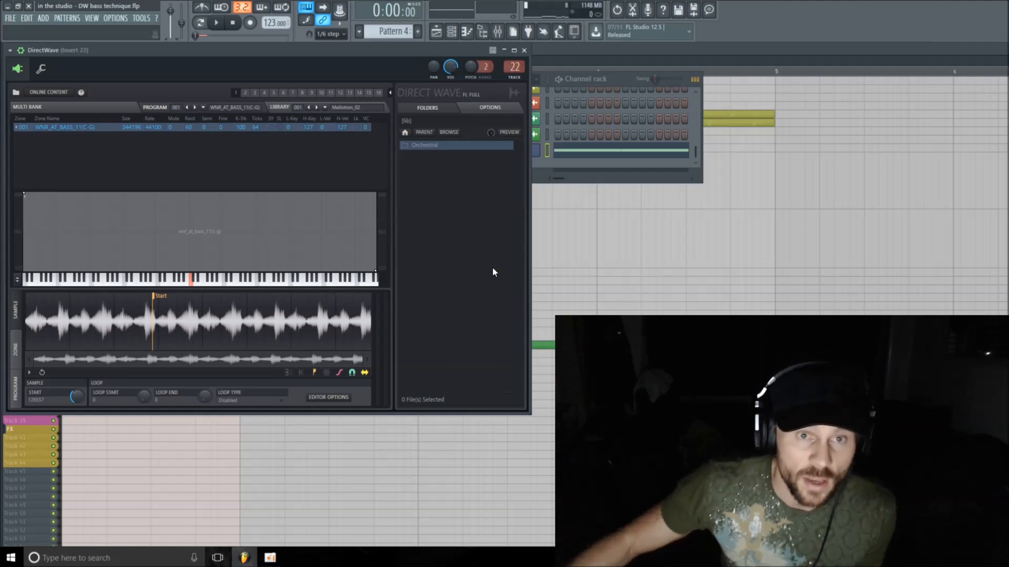
Step: Move the channel rack clear of DirectWave, solo the DirectWave channel and listen to the bass alone
{"action": "left_click_drag", "start_coordinate": [610, 79], "coordinate": [810, 71]}
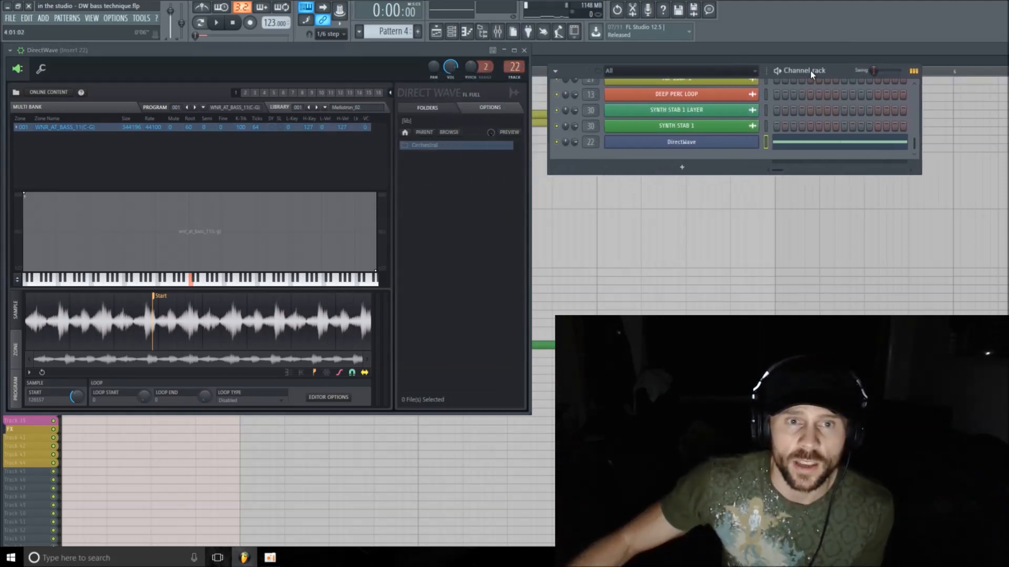
{"action": "right_click", "coordinate": [558, 143]}
{"action": "left_click", "coordinate": [572, 152]}
{"action": "key", "text": "space"}
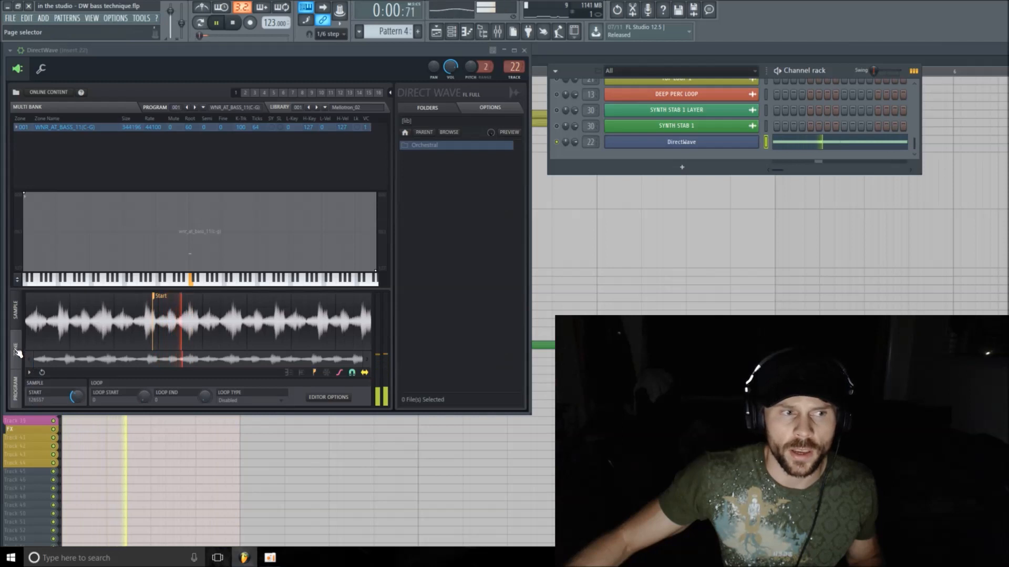
{"action": "key", "text": "space"}
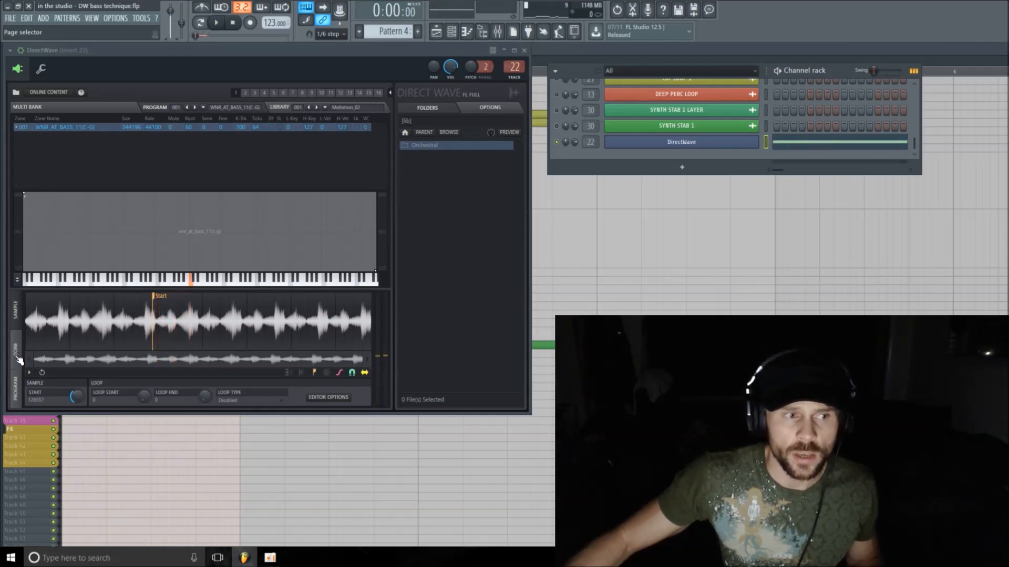
Step: Raise the amp envelope's attack slightly in DirectWave's zone settings while the bass plays
{"action": "left_click", "coordinate": [19, 359]}
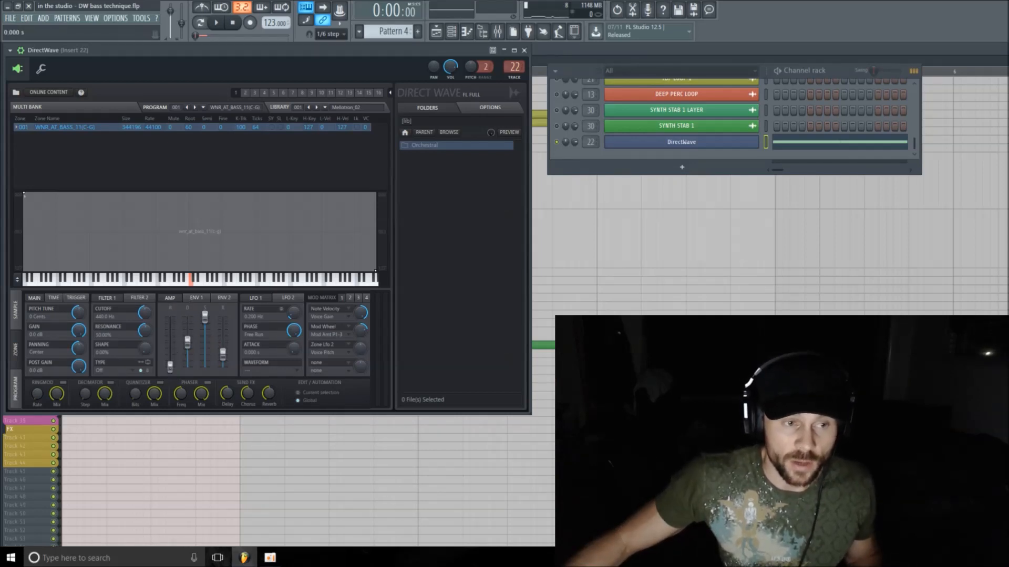
{"action": "left_click", "coordinate": [171, 367]}
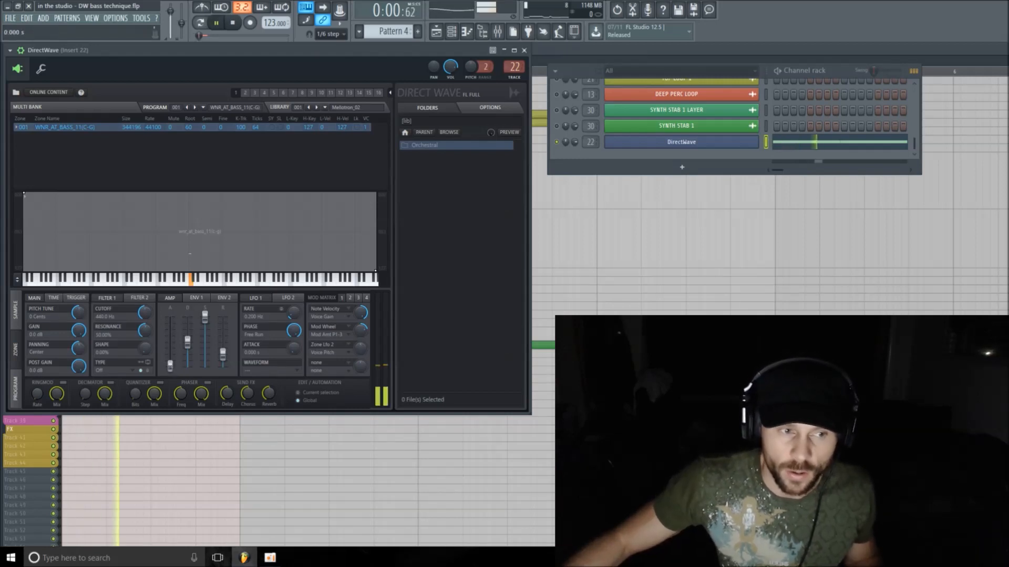
{"action": "left_click", "coordinate": [171, 367]}
{"action": "left_click_drag", "start_coordinate": [171, 368], "coordinate": [171, 362]}
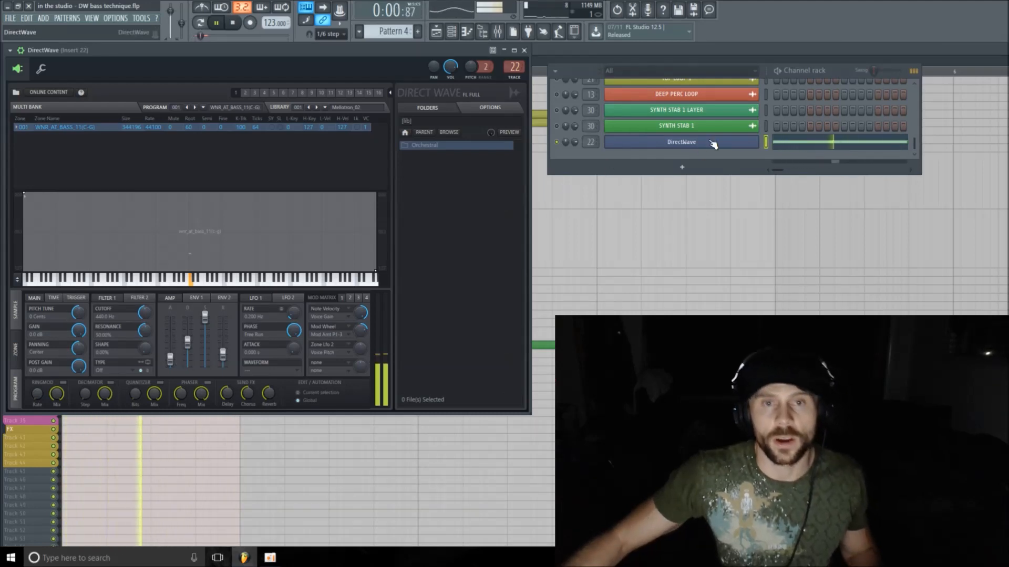
Step: Unsolo the DirectWave channel and listen to the bass within the full loop
{"action": "right_click", "coordinate": [557, 143]}
{"action": "left_click", "coordinate": [563, 151]}
{"action": "key", "text": "space"}
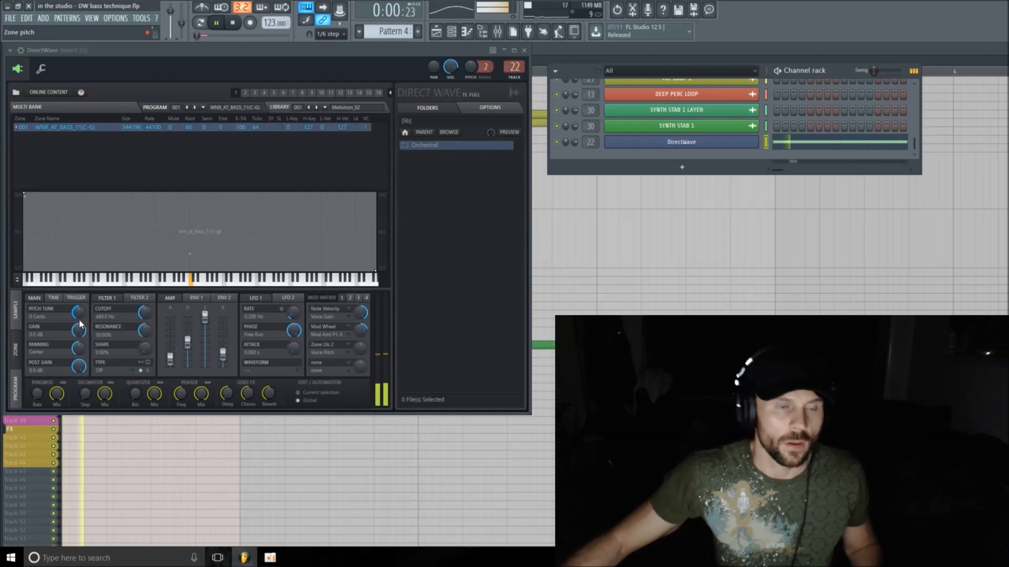
{"action": "key", "text": "space"}
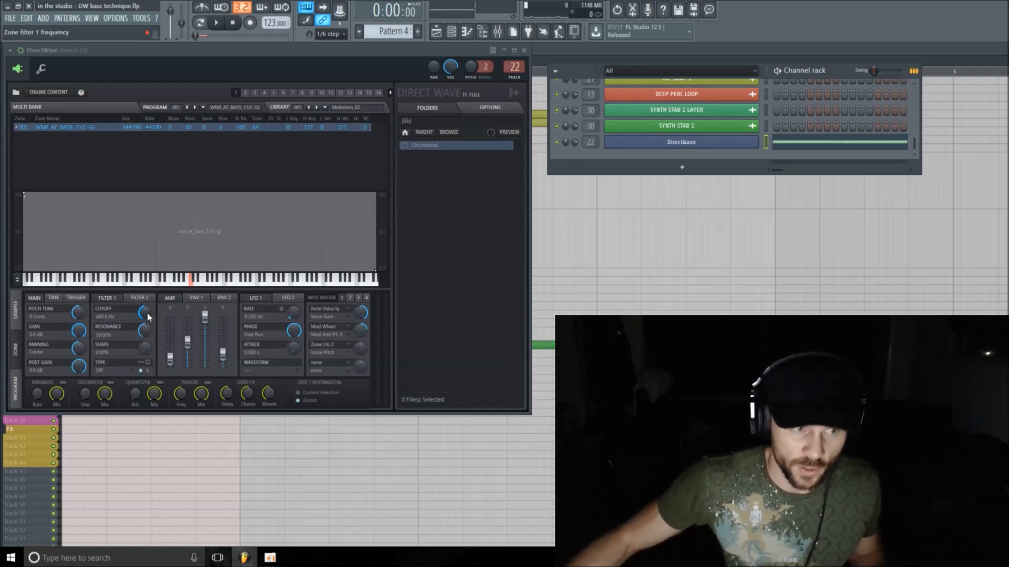
Step: Lower the cutoff of DirectWave's Filter 1 to near its minimum while the loop plays
{"action": "key", "text": "space"}
{"action": "mouse_move", "coordinate": [147, 316]}
{"action": "left_mouse_down"}
{"action": "mouse_move", "coordinate": [148, 347]}
{"action": "mouse_move", "coordinate": [150, 311]}
{"action": "left_mouse_up"}
{"action": "key", "text": "space"}
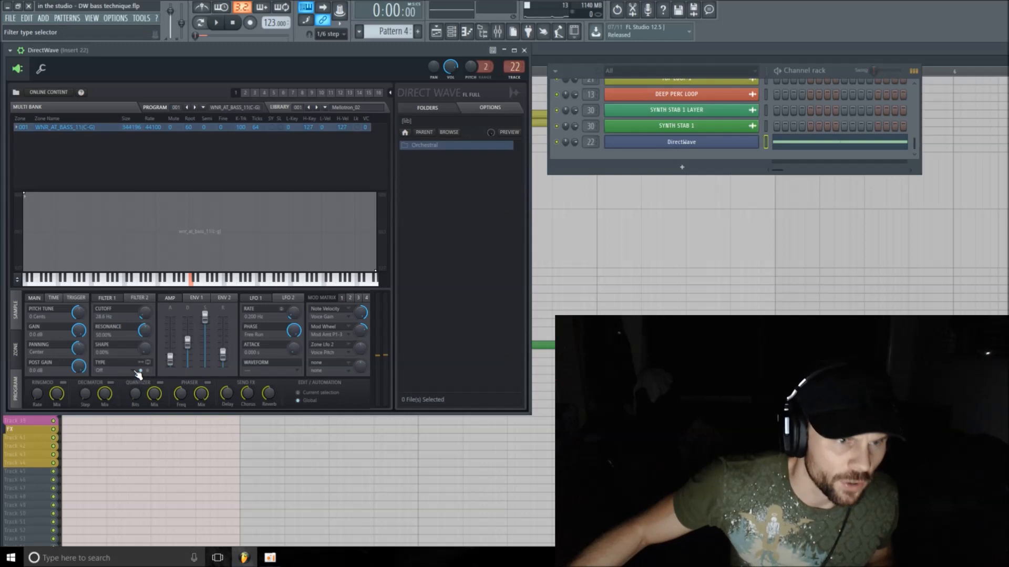
Step: Set DirectWave's Filter 1 type to Lowpass and raise its cutoff to about 164 Hz while the loop plays
{"action": "left_click", "coordinate": [138, 372]}
{"action": "left_click", "coordinate": [116, 392]}
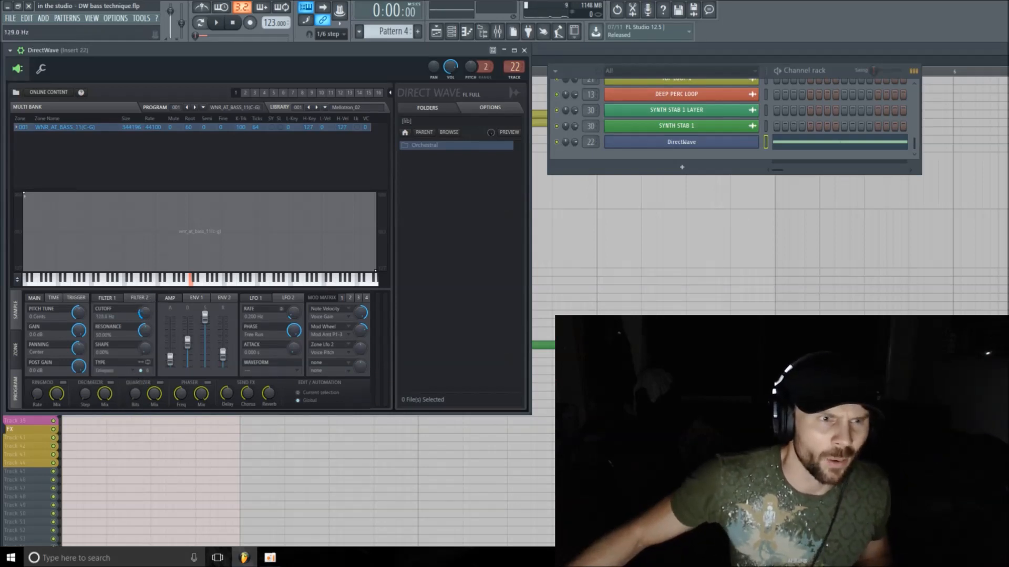
{"action": "key", "text": "space"}
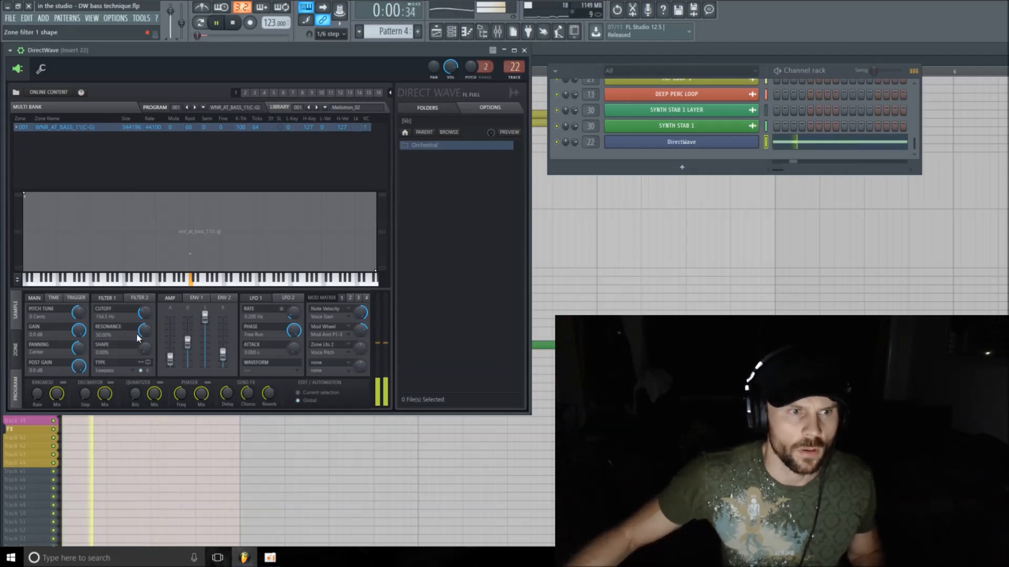
Step: Try different resonance amounts on Filter 1 during playback and set the resonance to about 27%
{"action": "mouse_move", "coordinate": [142, 327]}
{"action": "left_mouse_down"}
{"action": "mouse_move", "coordinate": [141, 361]}
{"action": "mouse_move", "coordinate": [143, 326]}
{"action": "left_mouse_up"}
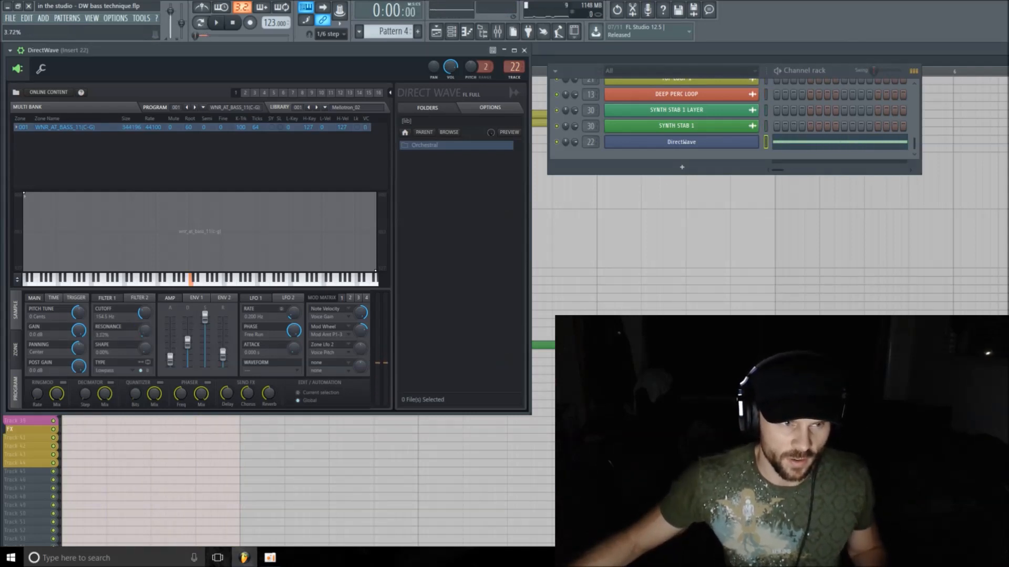
{"action": "key", "text": "space"}
{"action": "left_click_drag", "start_coordinate": [143, 330], "coordinate": [143, 313]}
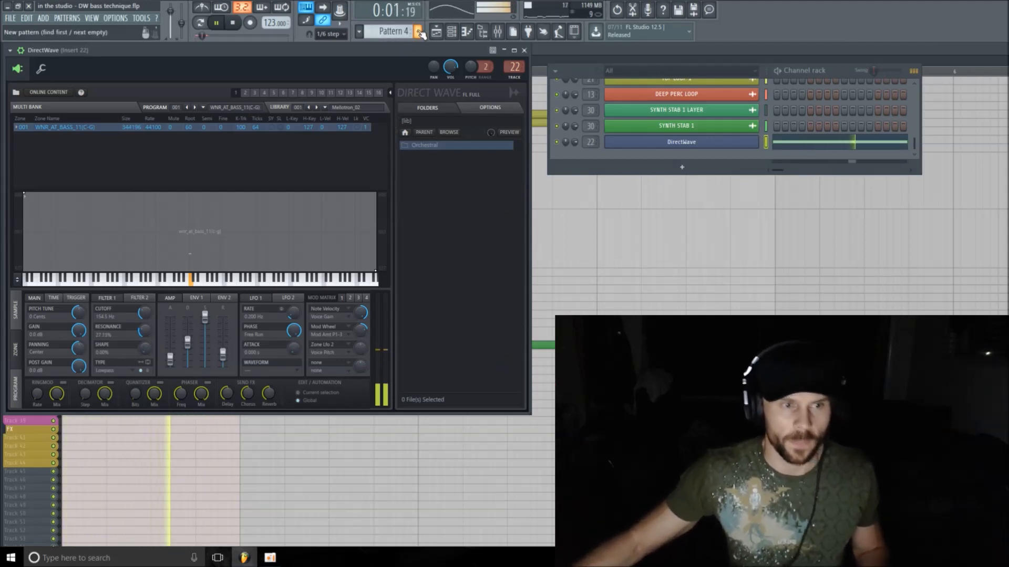
Step: Close DirectWave and lower the mixer fader of Insert 22 slightly while the loop plays
{"action": "left_click", "coordinate": [525, 50]}
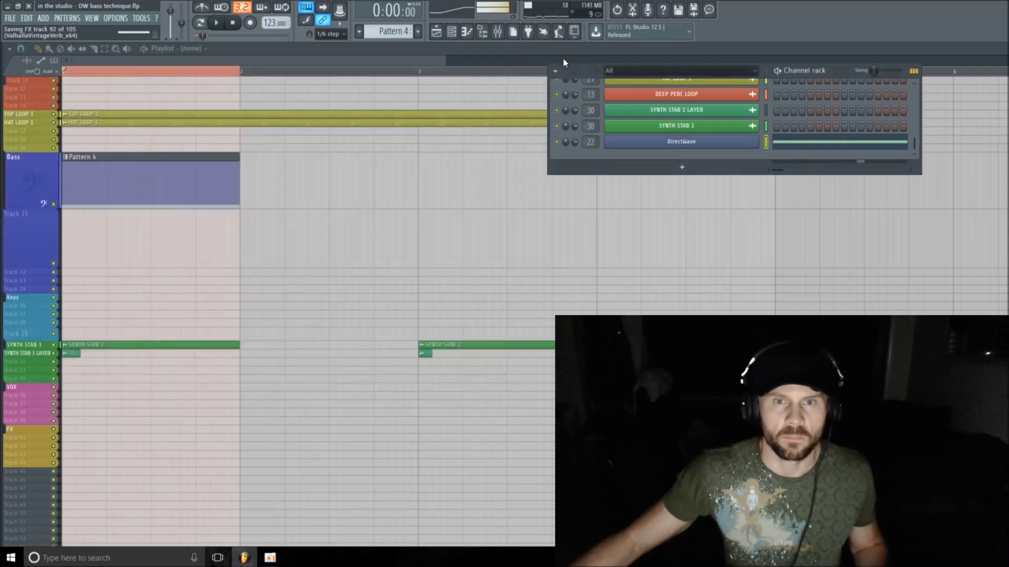
{"action": "key", "text": "space"}
{"action": "left_click", "coordinate": [498, 32]}
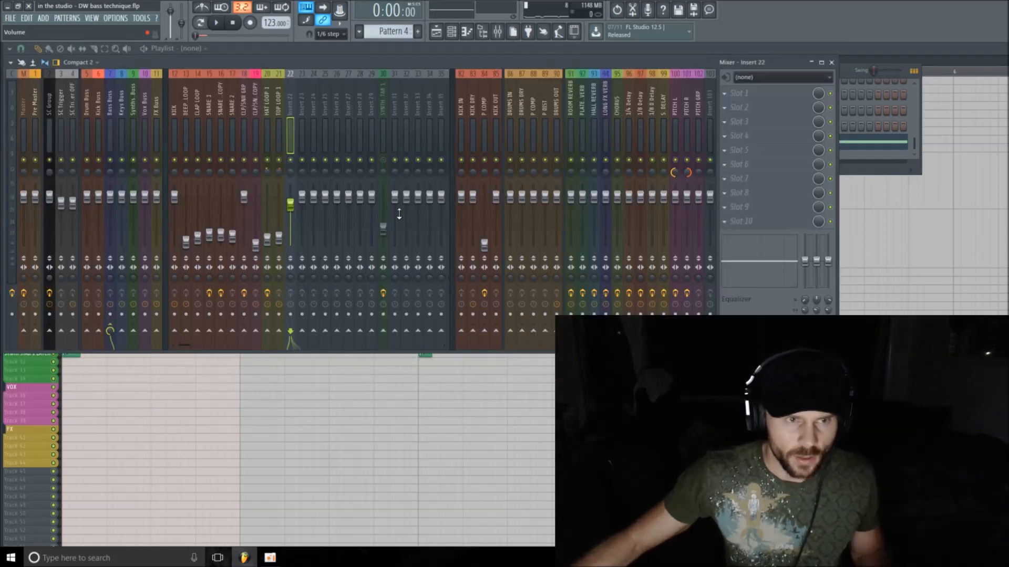
{"action": "key", "text": "space"}
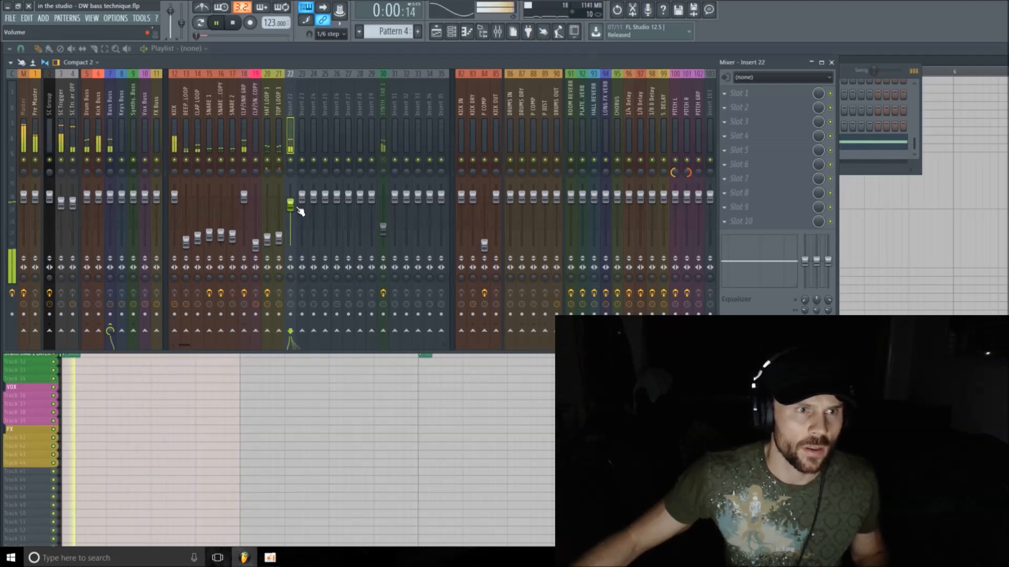
{"action": "left_click_drag", "start_coordinate": [290, 206], "coordinate": [290, 210]}
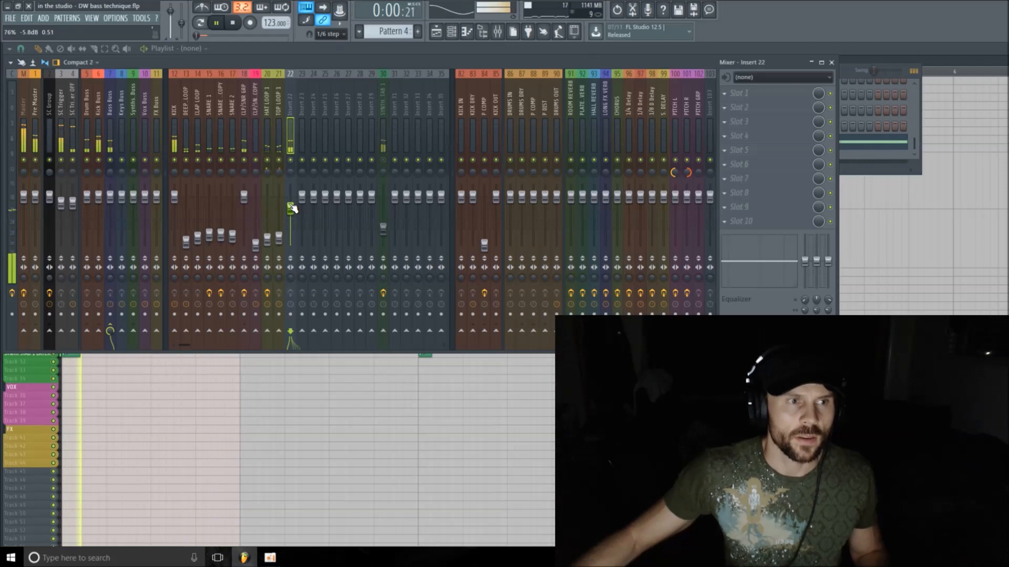
{"action": "key", "text": "space"}
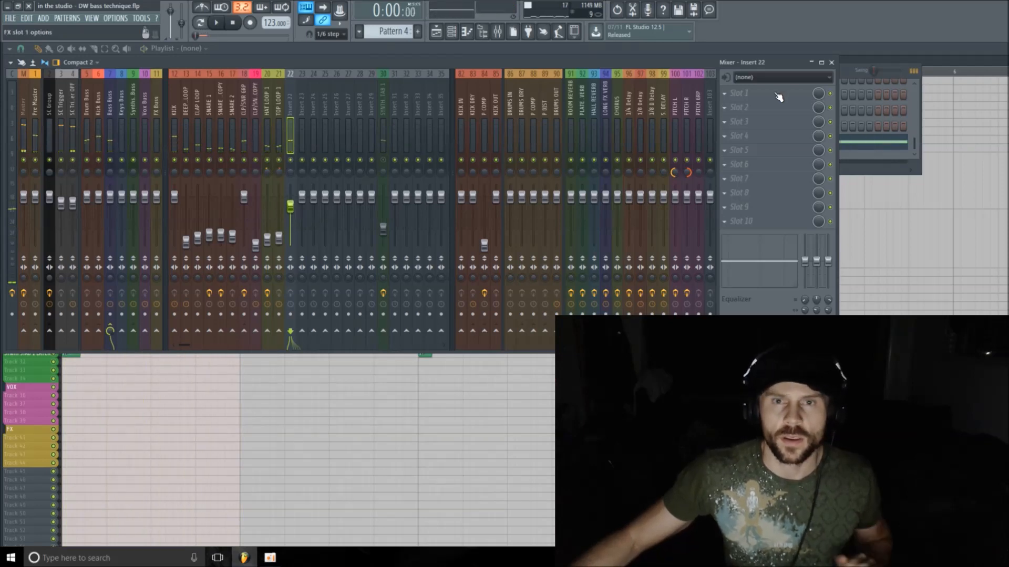
Step: Load Fruity WaveShaper in the first effect slot of Insert 22 and bend its curve upward at the centre point during playback
{"action": "left_click", "coordinate": [777, 99]}
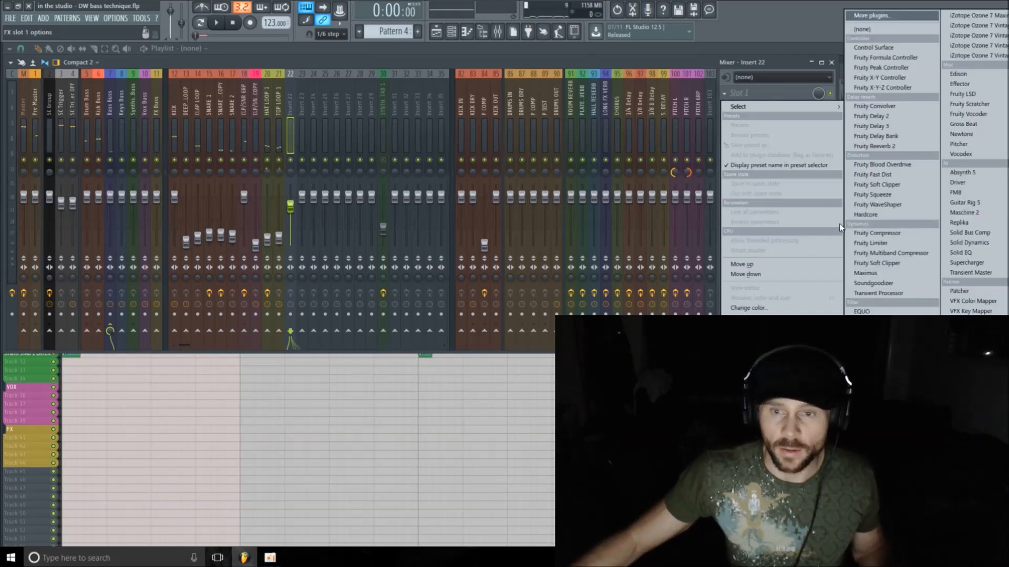
{"action": "left_click", "coordinate": [886, 204]}
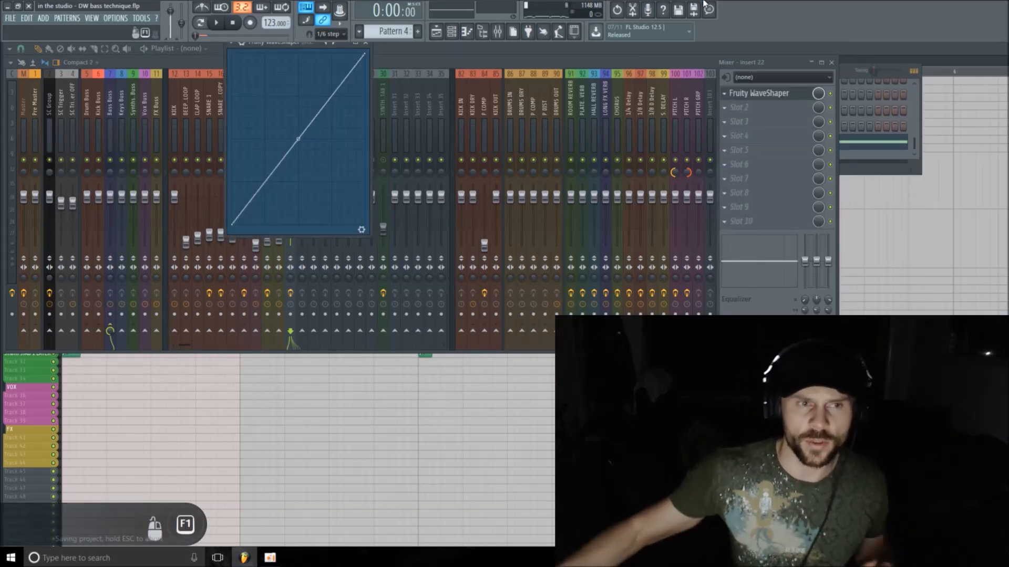
{"action": "left_click", "coordinate": [362, 231]}
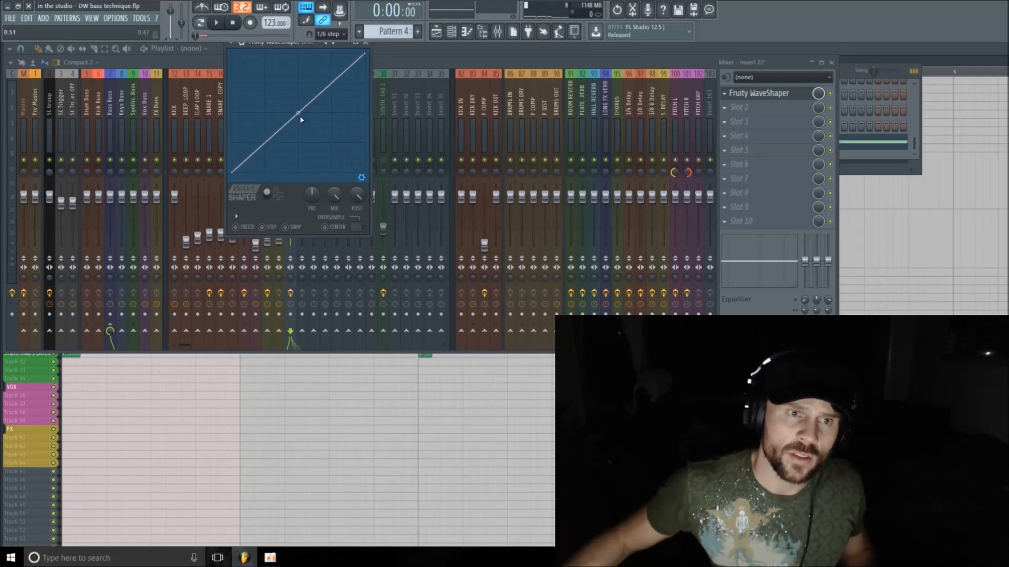
{"action": "key", "text": "space"}
{"action": "left_click_drag", "start_coordinate": [300, 116], "coordinate": [300, 95]}
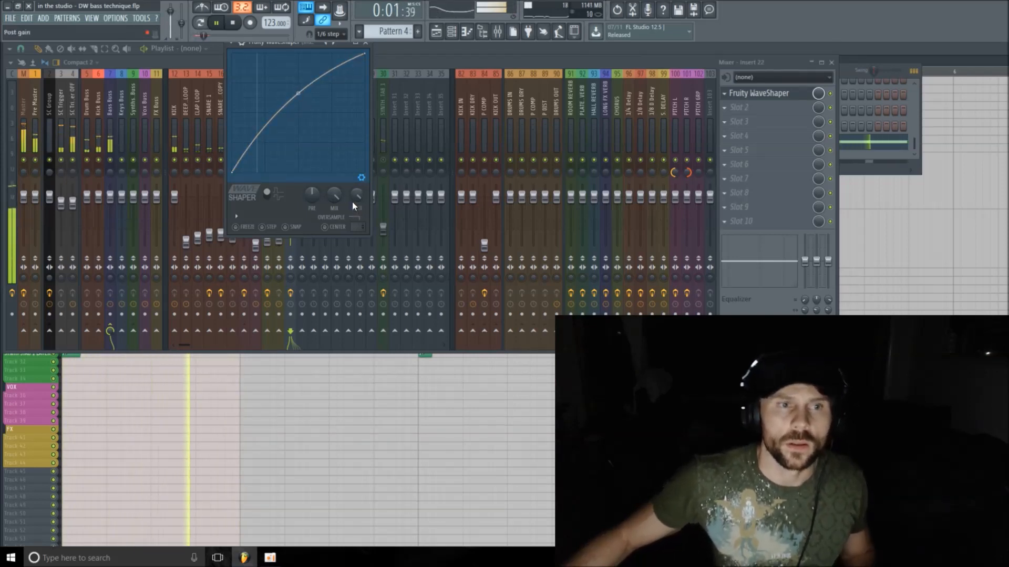
Step: Compare the bass in the playing loop with Fruity WaveShaper bypassed and enabled
{"action": "left_click", "coordinate": [832, 94]}
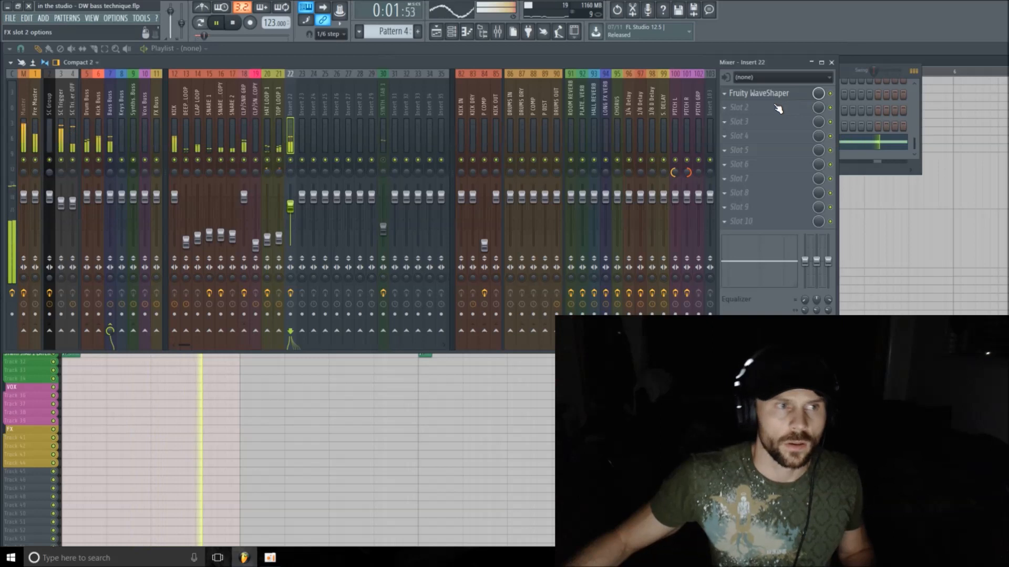
{"action": "left_click", "coordinate": [789, 95]}
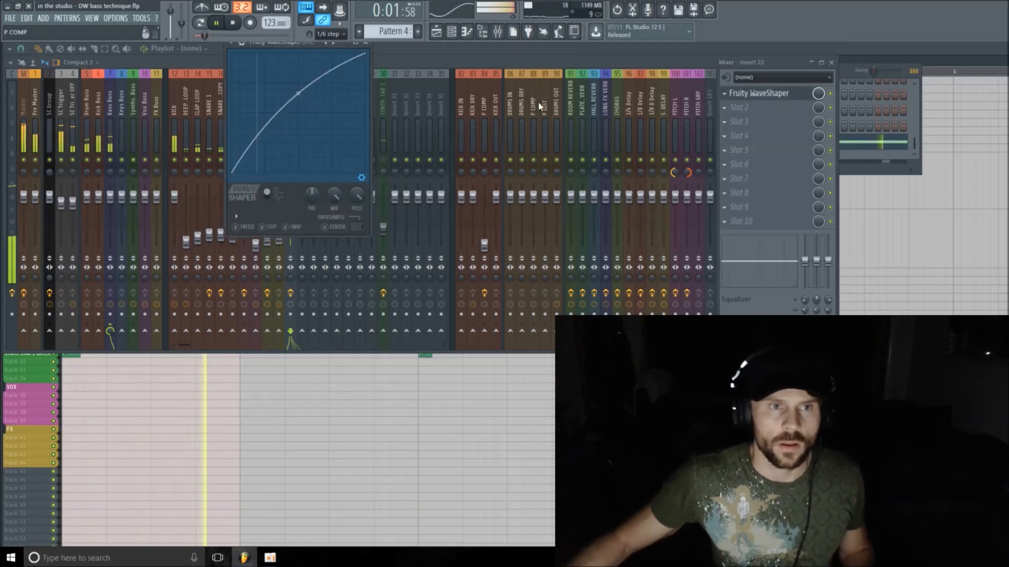
{"action": "key", "text": "space"}
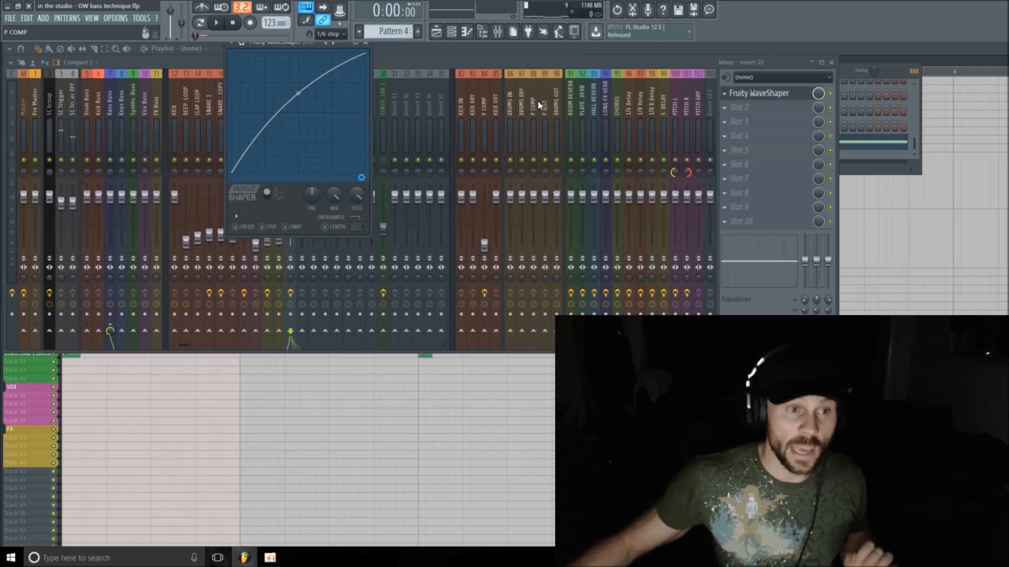
{"action": "key", "text": "space"}
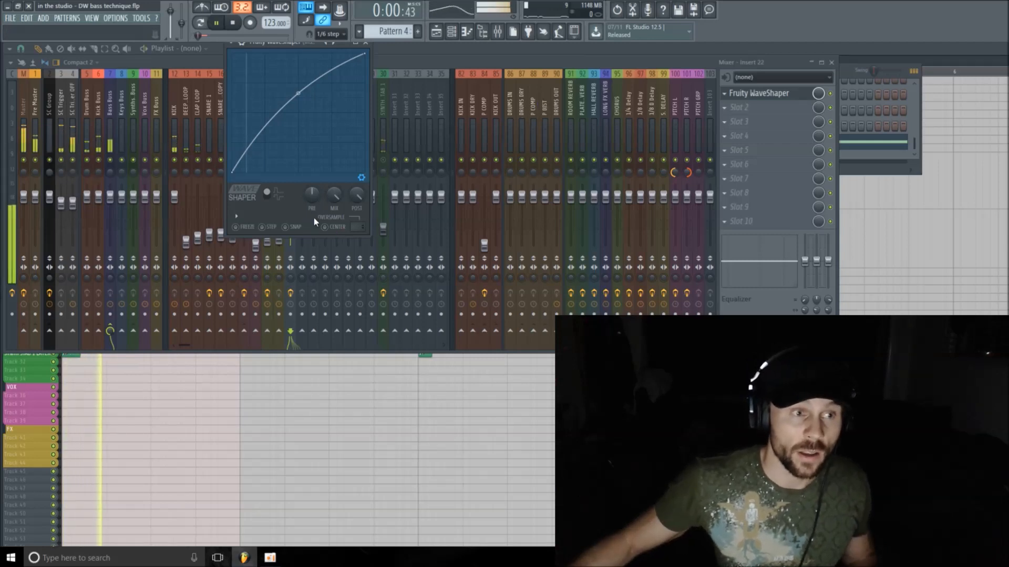
{"action": "left_click", "coordinate": [830, 94]}
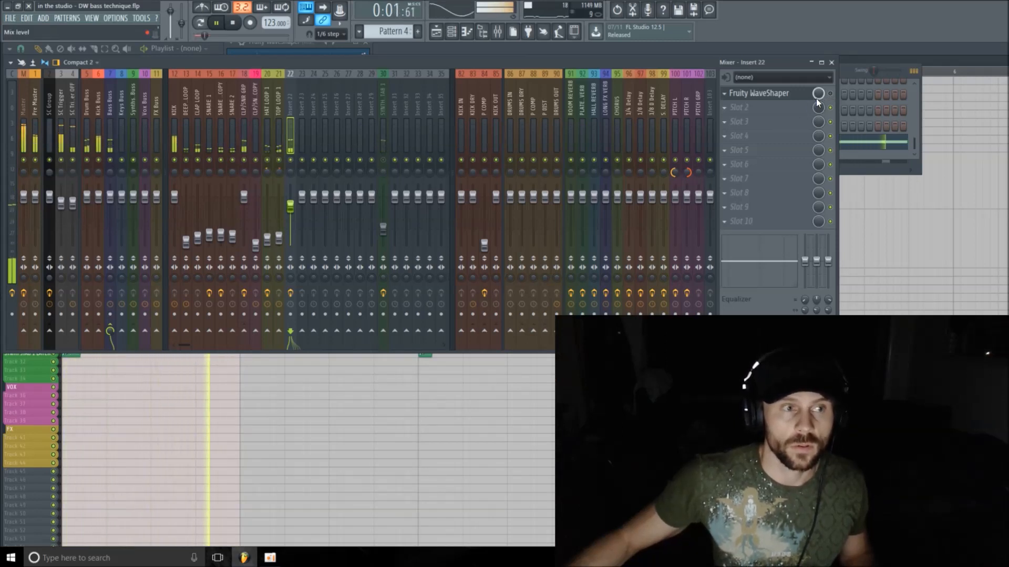
{"action": "key", "text": "space"}
Step: Reopen Fruity WaveShaper and reduce its post gain while the loop plays
{"action": "left_click", "coordinate": [761, 93]}
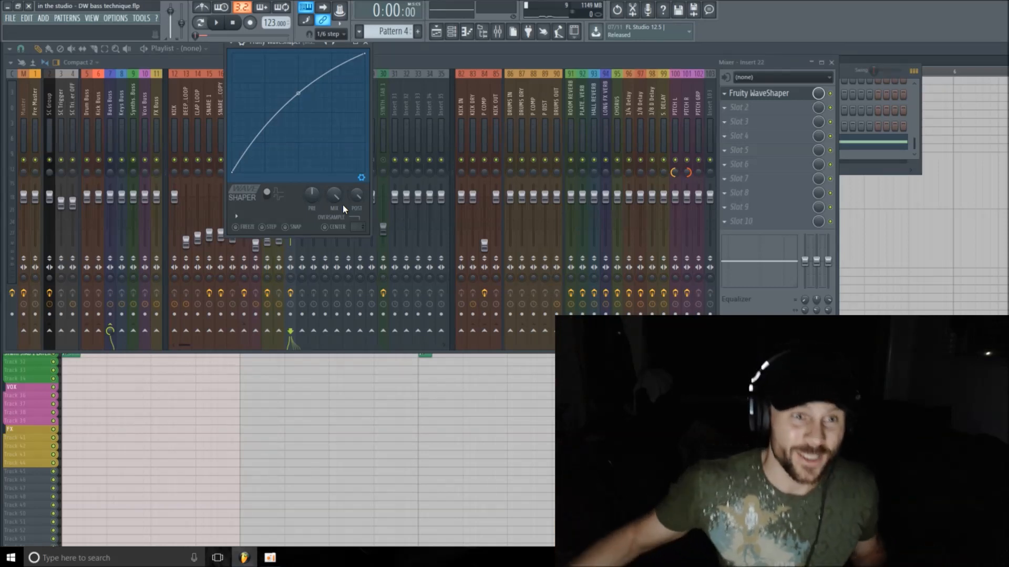
{"action": "key", "text": "space"}
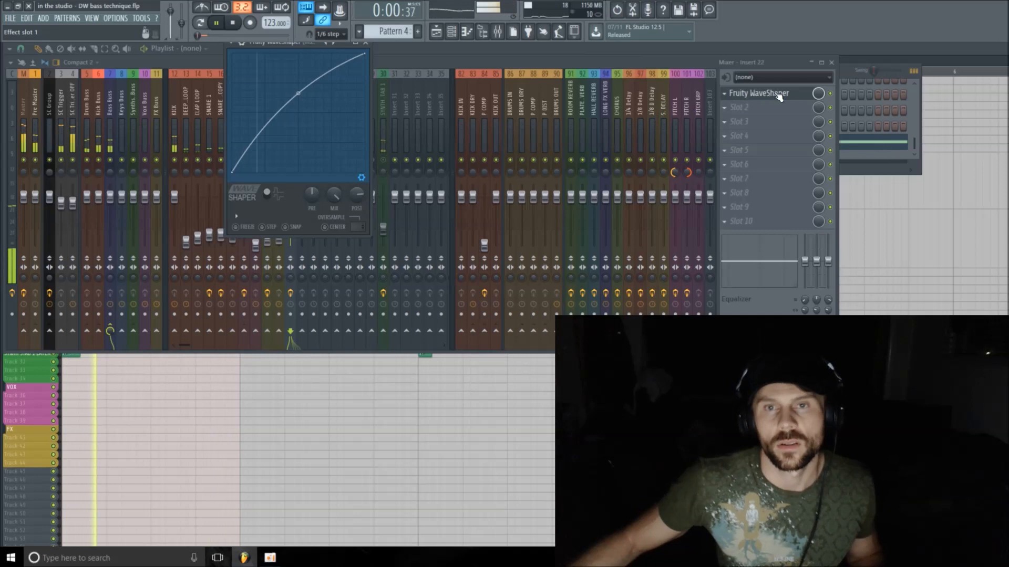
{"action": "key", "text": "space"}
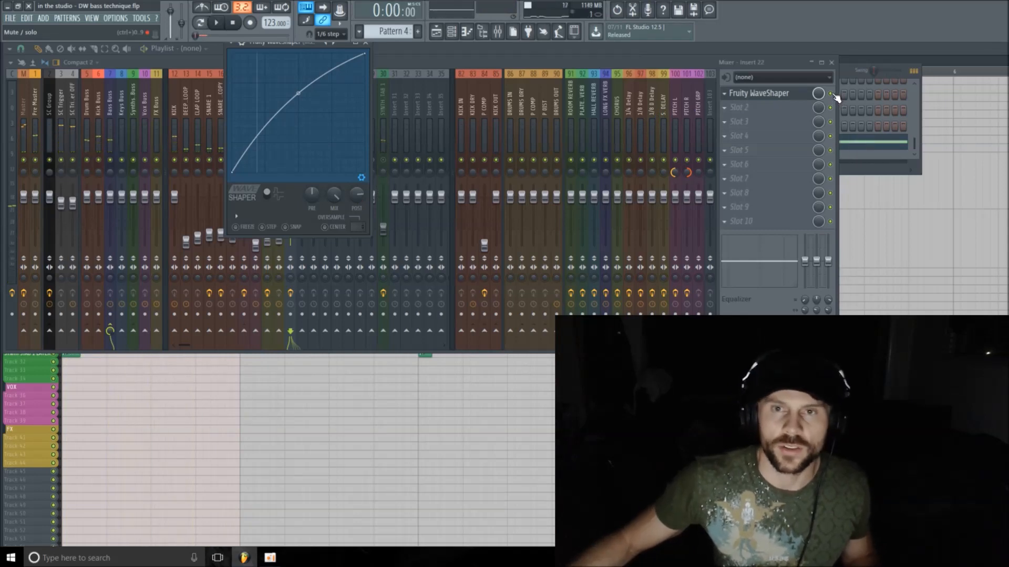
Step: Bypass Fruity WaveShaper, play the loop and re-enable the effect to compare the level-matched bass
{"action": "left_click", "coordinate": [831, 94]}
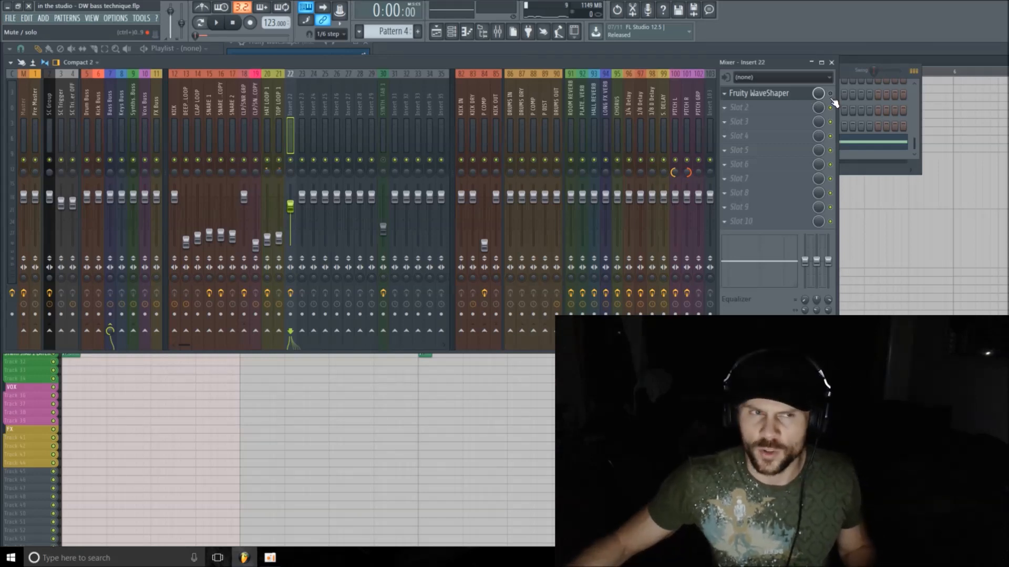
{"action": "key", "text": "space"}
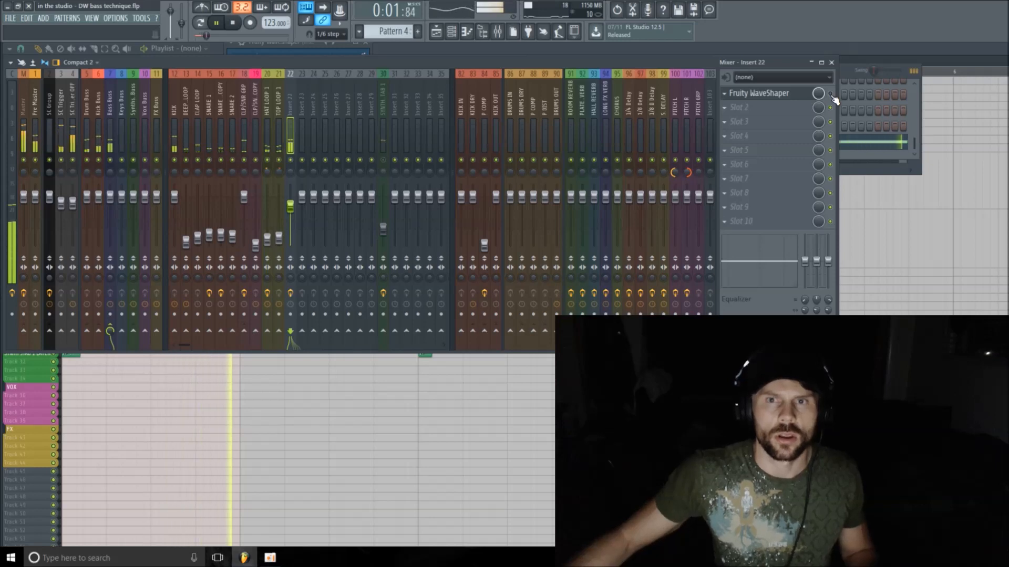
{"action": "left_click", "coordinate": [799, 98]}
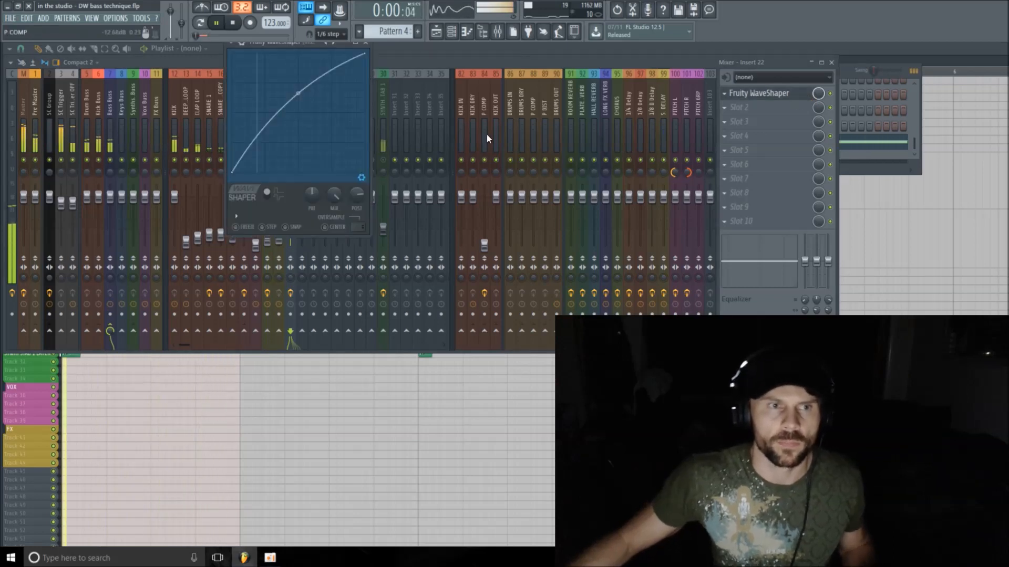
{"action": "key", "text": "space"}
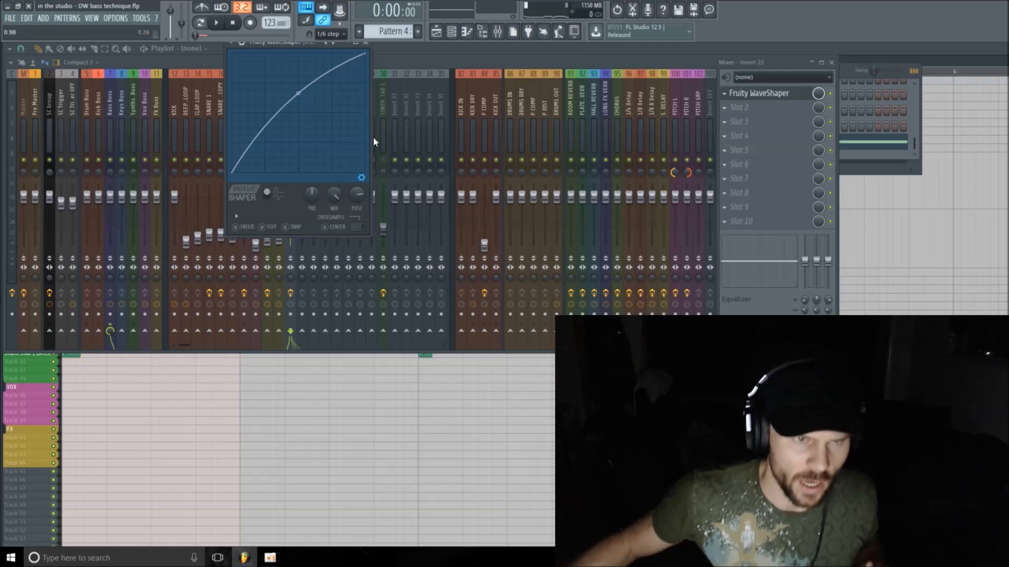
Step: Close Fruity WaveShaper and listen to the whole loop with the processed bass
{"action": "left_click", "coordinate": [369, 46]}
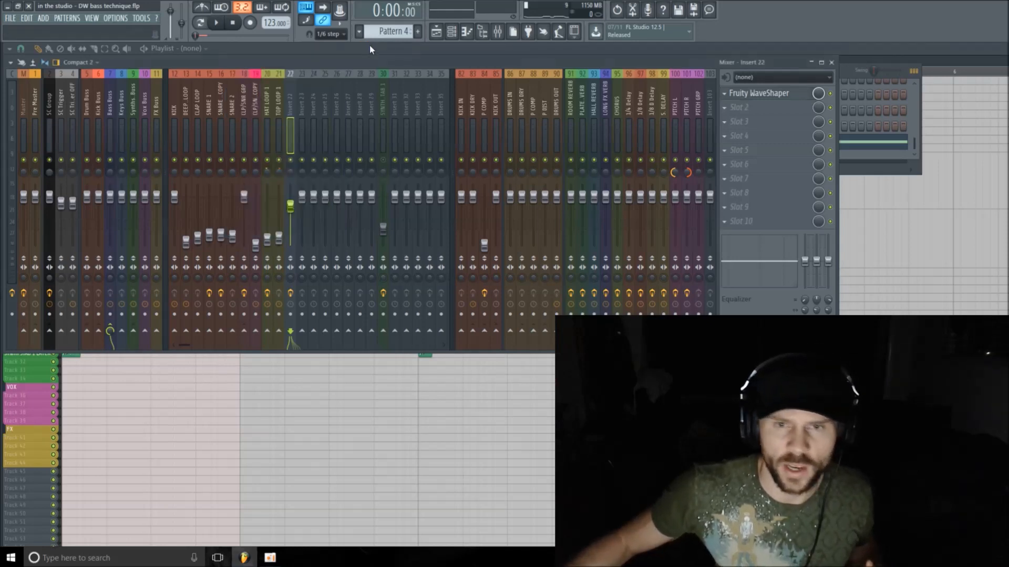
{"action": "key", "text": "space"}
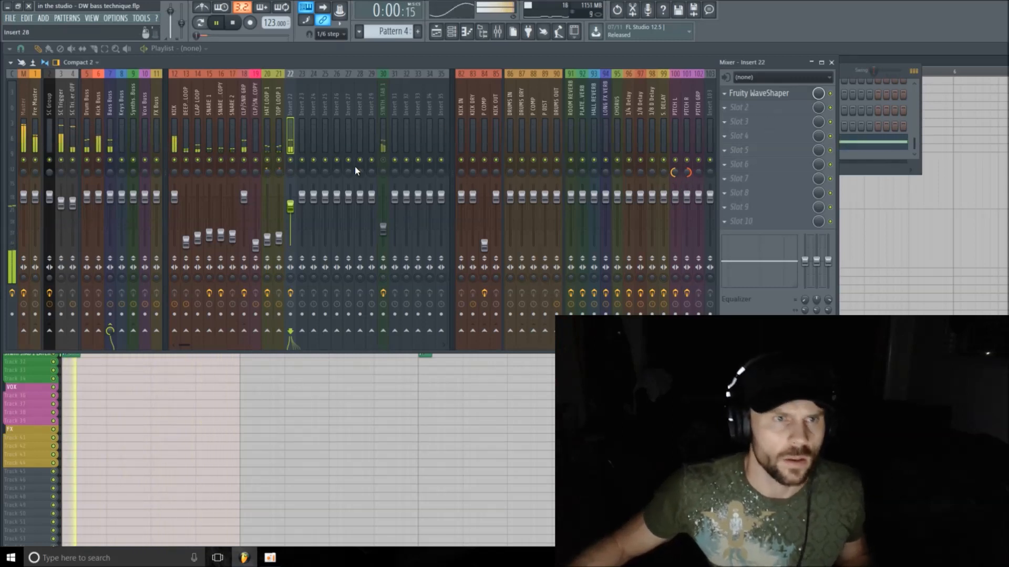
{"action": "key", "text": "space"}
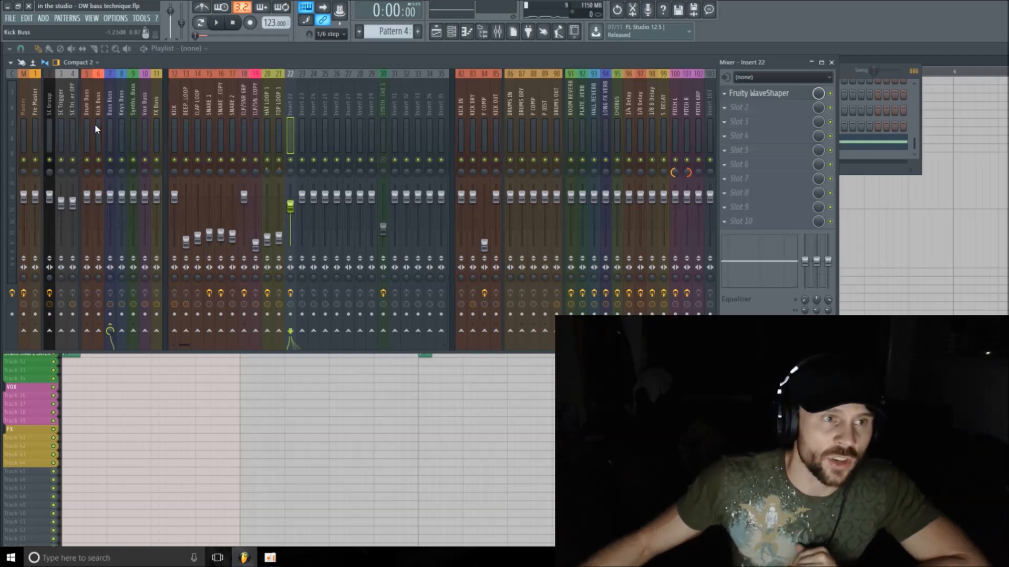
Step: Sidechain the SC Trigger mixer track to Insert 22
{"action": "left_click", "coordinate": [64, 108]}
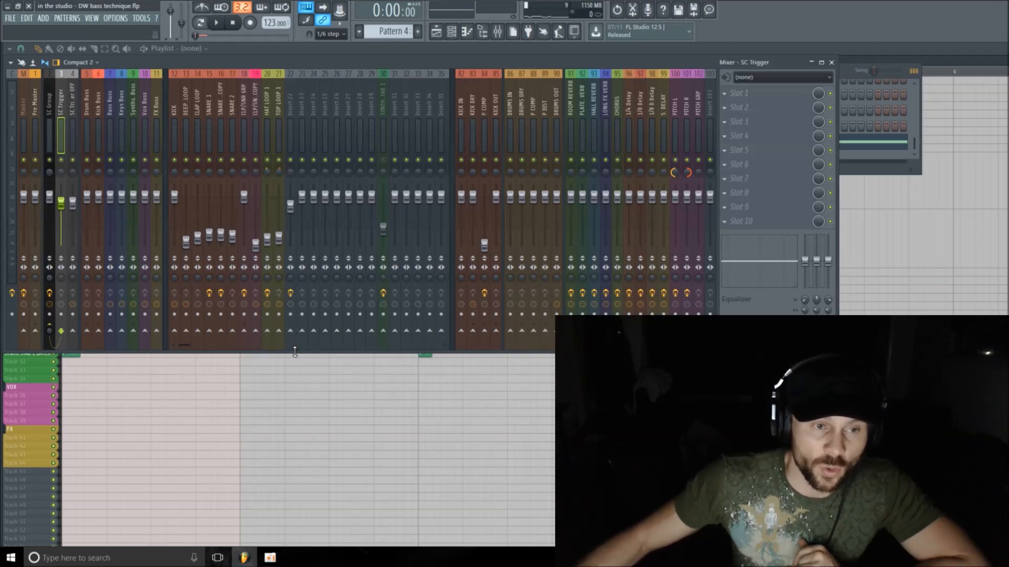
{"action": "right_click", "coordinate": [290, 332]}
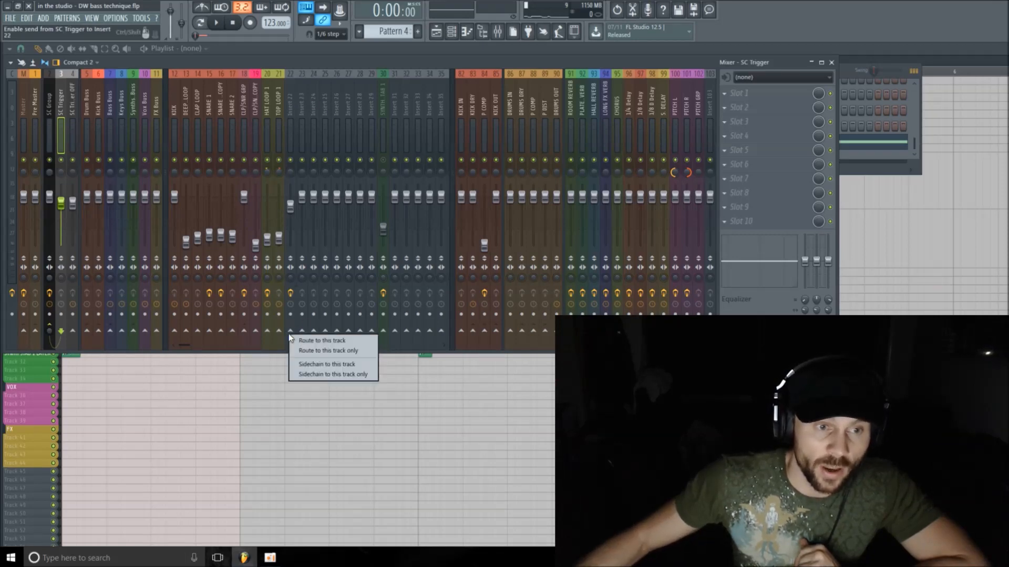
{"action": "left_click", "coordinate": [349, 364]}
Step: Load Fruity Limiter in slot 10 of Insert 22 and move its window clear of the mixer's effect slots
{"action": "left_click", "coordinate": [291, 106]}
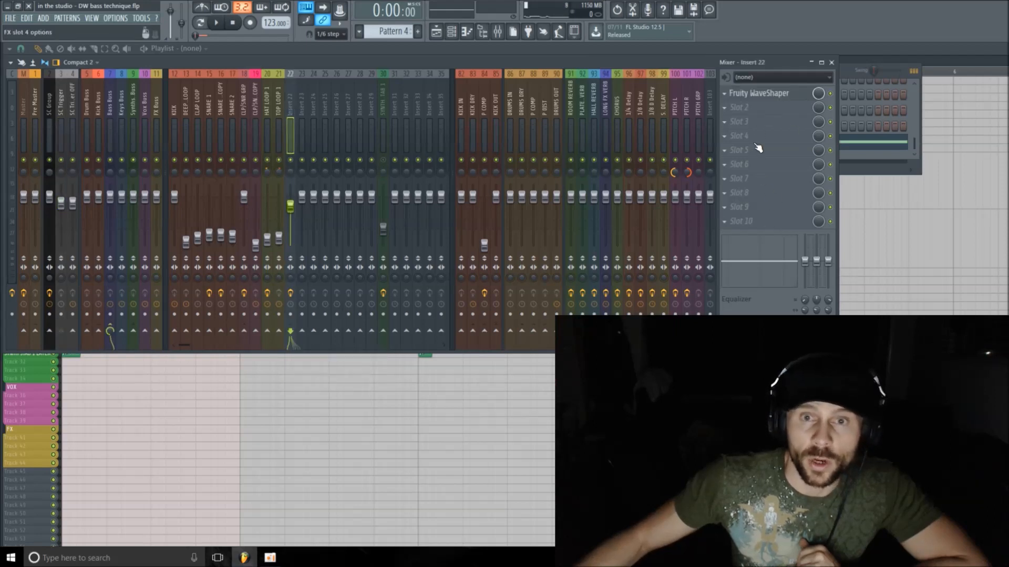
{"action": "left_click", "coordinate": [756, 225]}
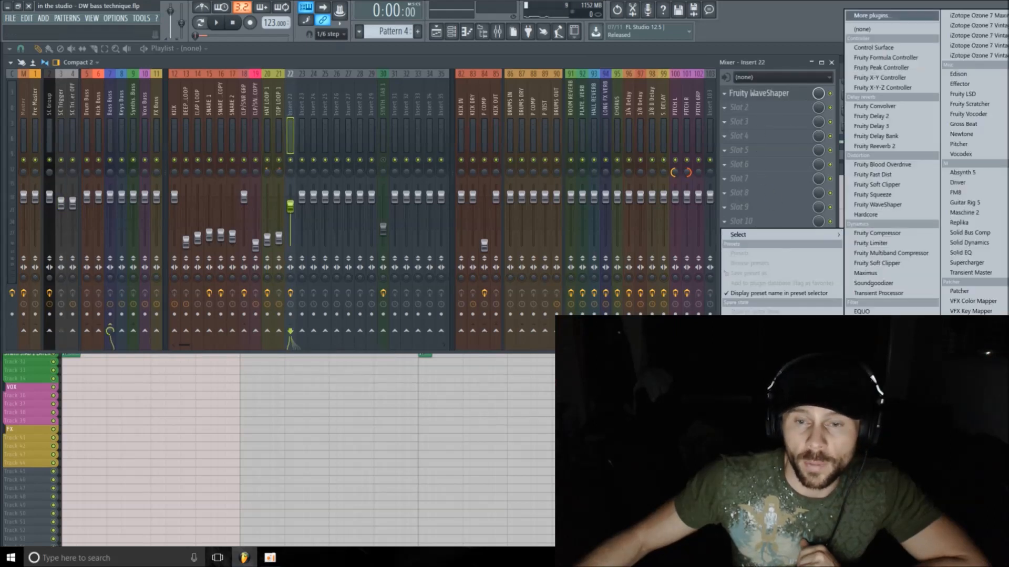
{"action": "left_click", "coordinate": [889, 243]}
{"action": "left_click_drag", "start_coordinate": [293, 77], "coordinate": [253, 74]}
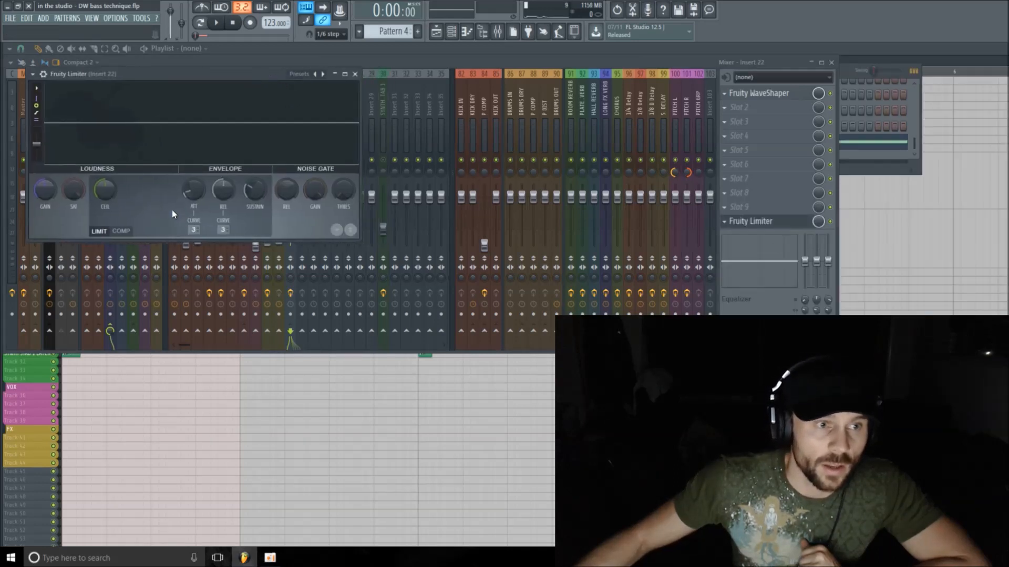
Step: Switch Fruity Limiter to compressor mode and choose SC Trigger as its sidechain source
{"action": "left_click", "coordinate": [120, 231]}
{"action": "left_click", "coordinate": [227, 230]}
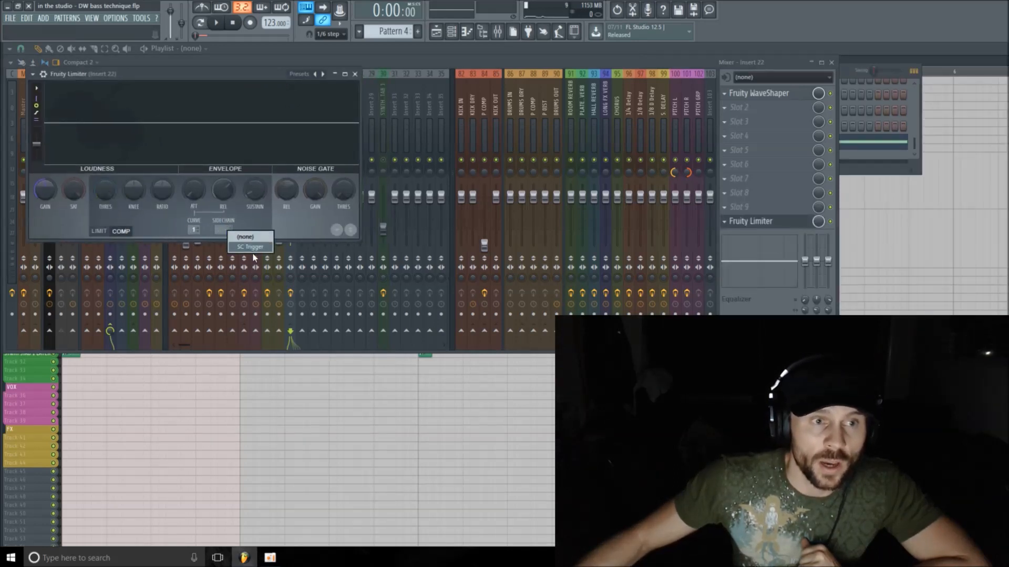
{"action": "left_click", "coordinate": [253, 248]}
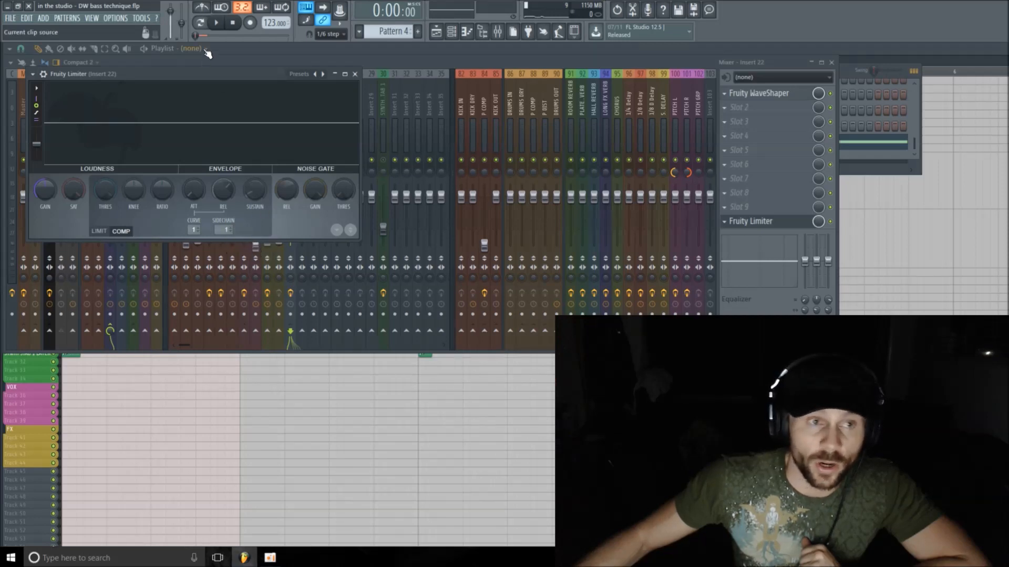
Step: Set Fruity Limiter's compression ratio to about 3.0:1 and lower the threshold while the loop plays
{"action": "mouse_move", "coordinate": [229, 75]}
{"action": "left_mouse_down"}
{"action": "mouse_move", "coordinate": [204, 78]}
{"action": "mouse_move", "coordinate": [241, 78]}
{"action": "left_mouse_up"}
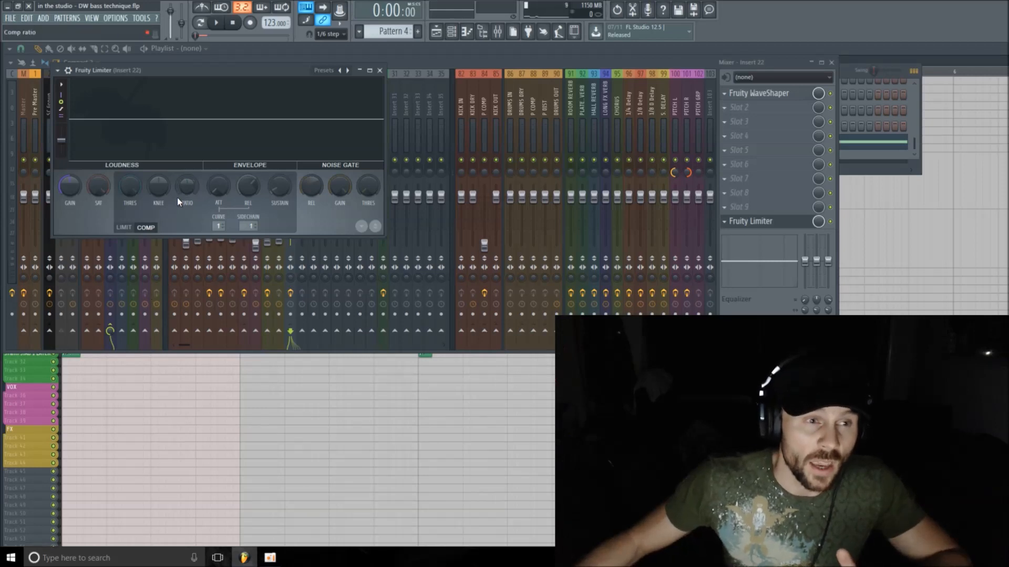
{"action": "left_click_drag", "start_coordinate": [185, 191], "coordinate": [185, 184]}
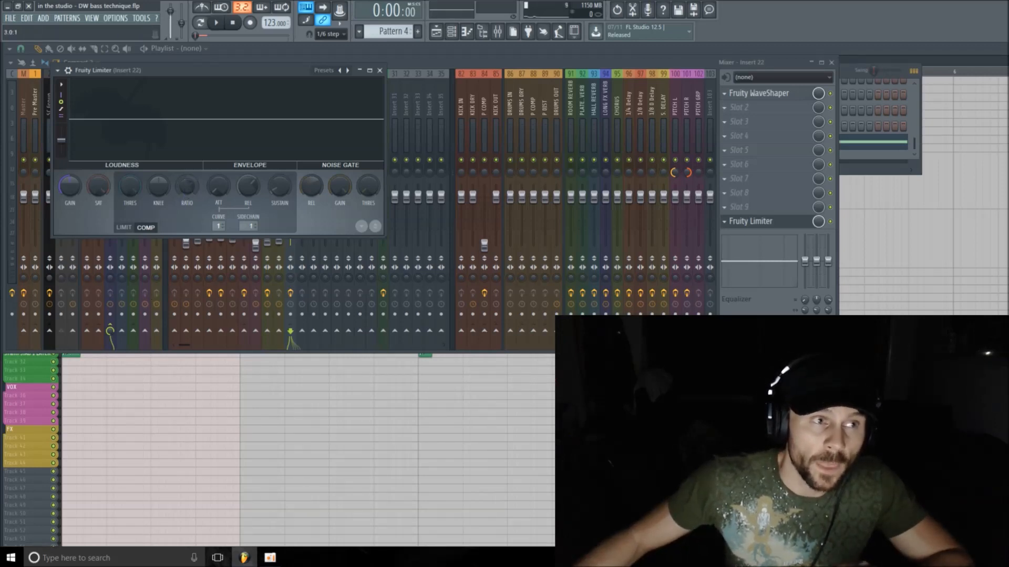
{"action": "mouse_move", "coordinate": [145, 189]}
{"action": "left_mouse_down"}
{"action": "mouse_move", "coordinate": [145, 178]}
{"action": "mouse_move", "coordinate": [130, 191]}
{"action": "left_mouse_up"}
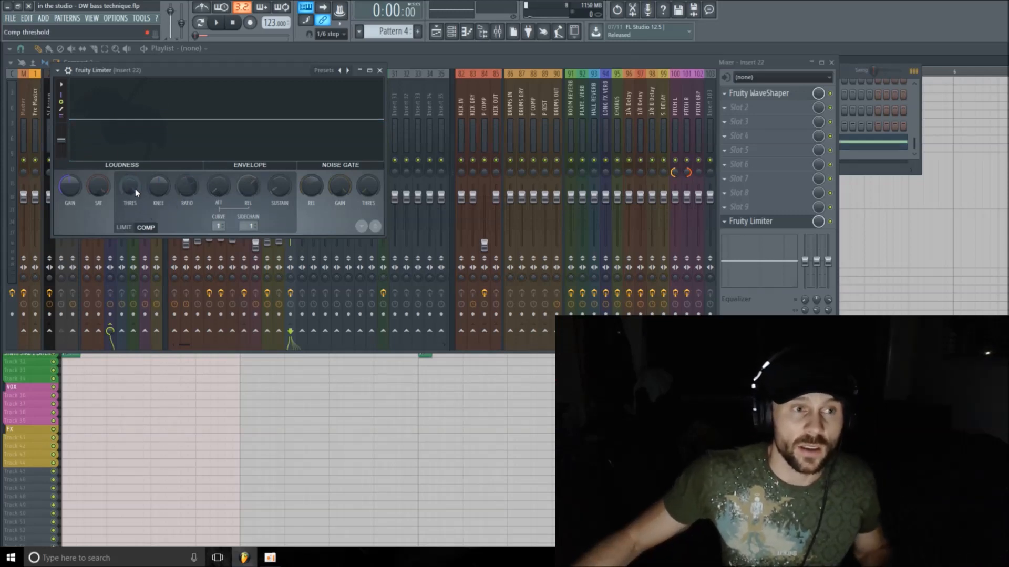
{"action": "key", "text": "space"}
{"action": "left_click_drag", "start_coordinate": [134, 189], "coordinate": [134, 237]}
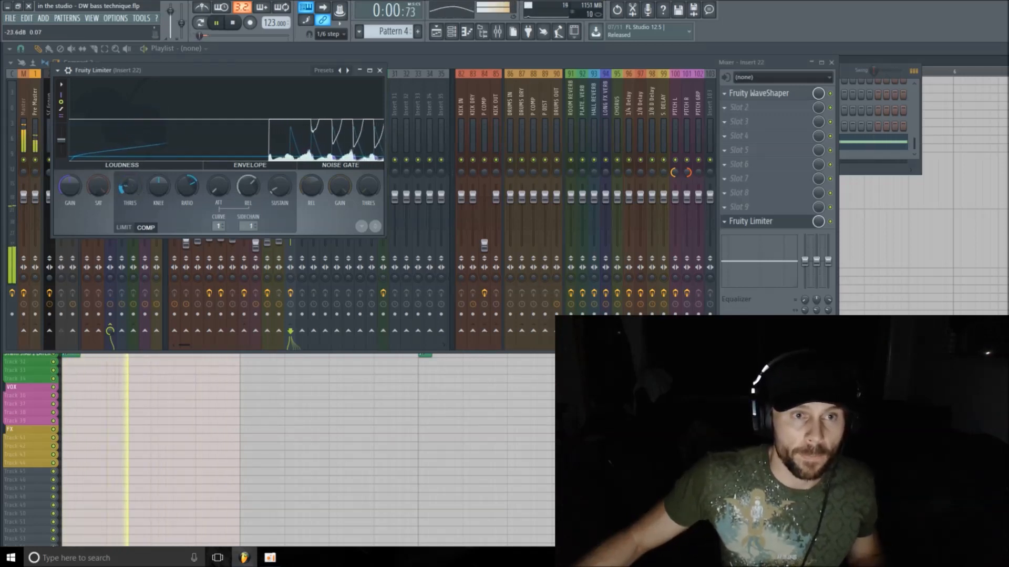
{"action": "left_click_drag", "start_coordinate": [131, 188], "coordinate": [132, 168]}
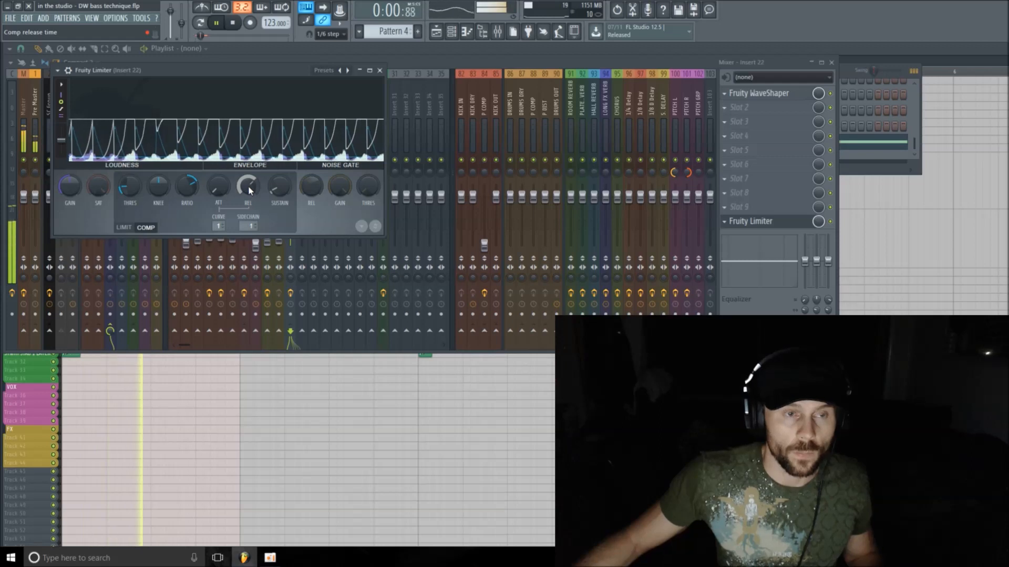
Step: Shorten Fruity Limiter's release, close the plugin and lower the Insert 22 fader slightly
{"action": "mouse_move", "coordinate": [245, 187]}
{"action": "left_mouse_down"}
{"action": "mouse_move", "coordinate": [245, 207]}
{"action": "mouse_move", "coordinate": [245, 192]}
{"action": "left_mouse_up"}
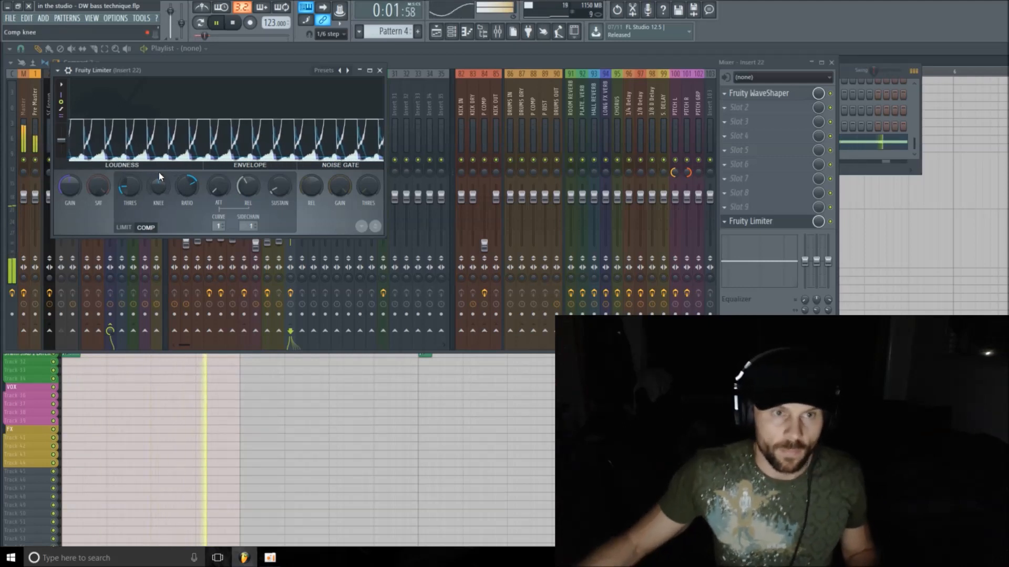
{"action": "left_click", "coordinate": [380, 70]}
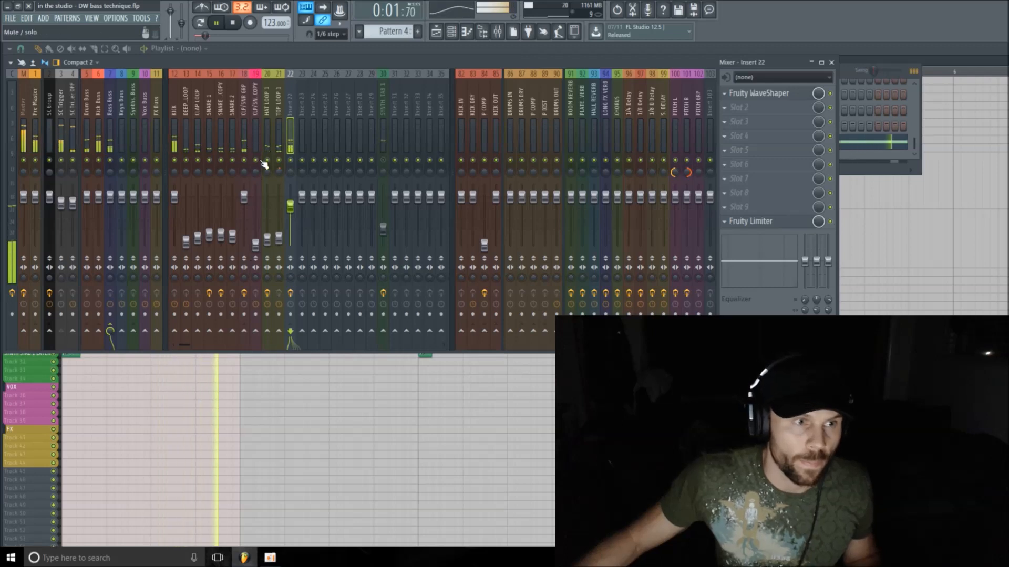
{"action": "left_click_drag", "start_coordinate": [292, 207], "coordinate": [291, 212]}
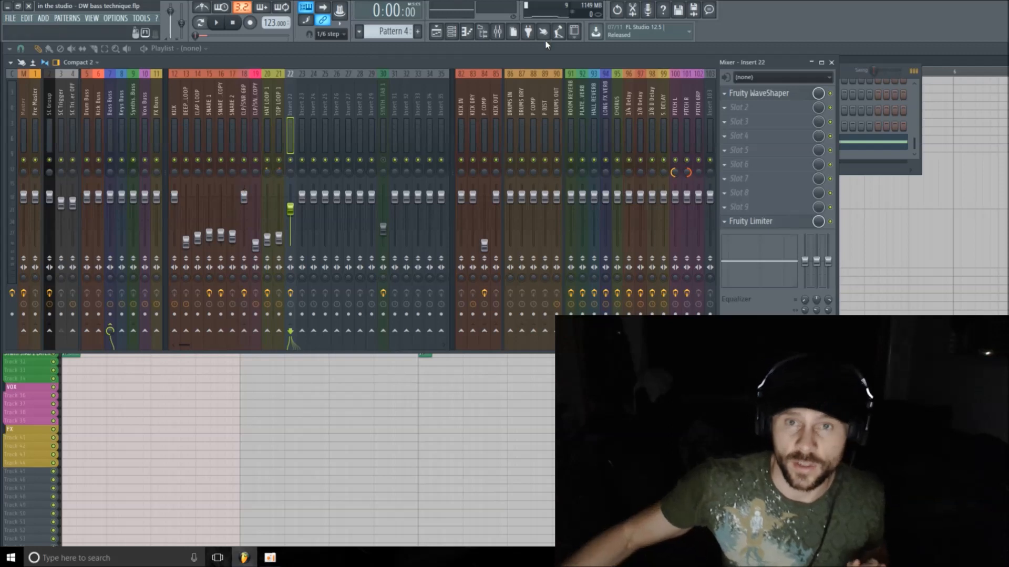
Step: Set DirectWave's pitch knob range to 1 semitone and create an automation clip for its channel pitch
{"action": "left_click", "coordinate": [831, 63]}
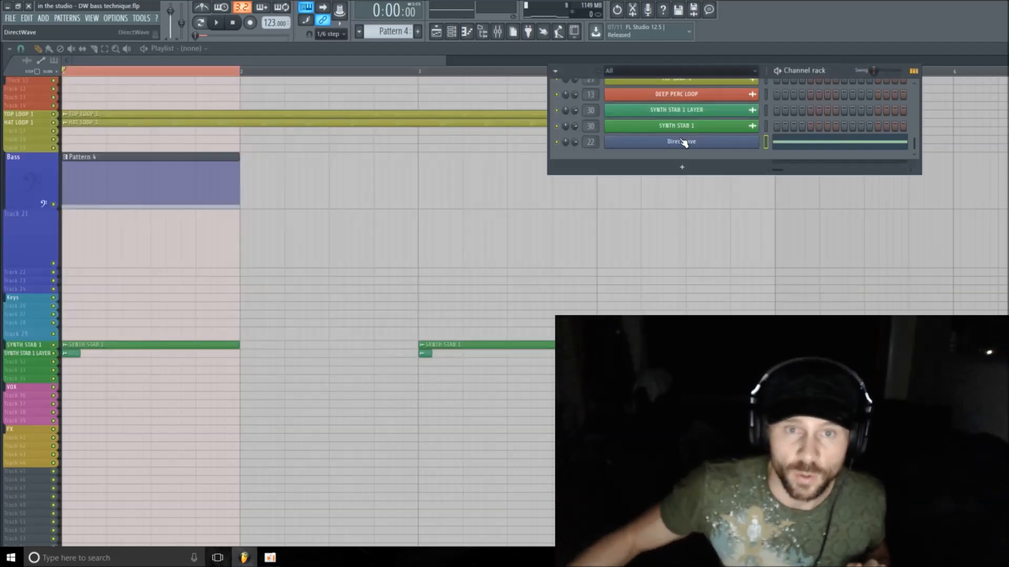
{"action": "left_click", "coordinate": [719, 143]}
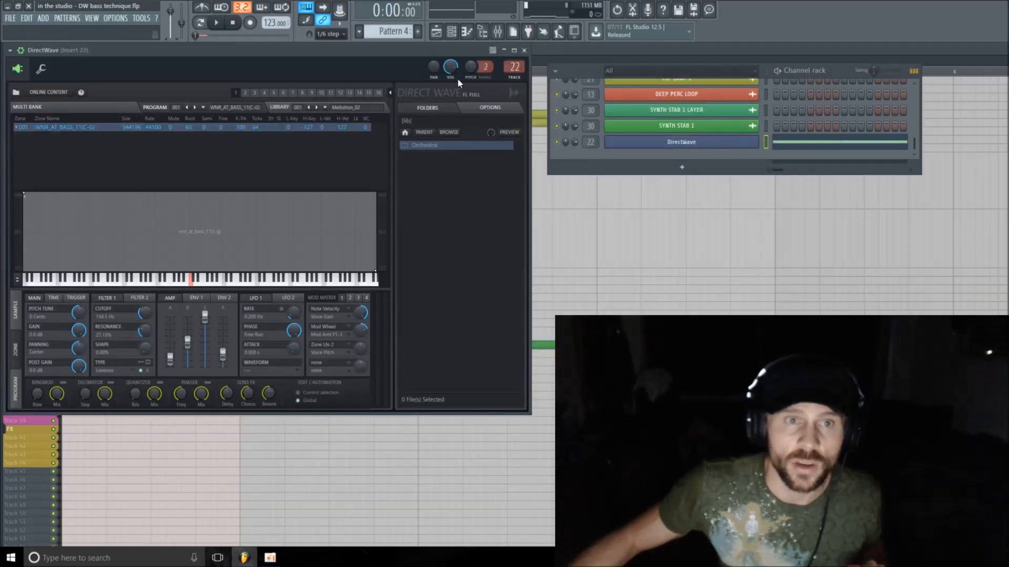
{"action": "left_click_drag", "start_coordinate": [484, 67], "coordinate": [485, 72]}
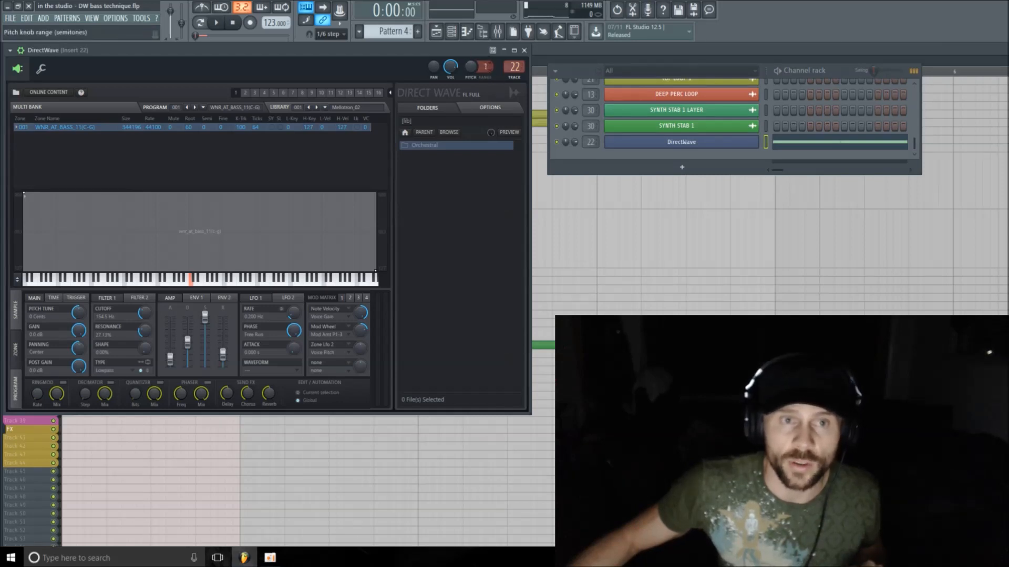
{"action": "right_click", "coordinate": [472, 73]}
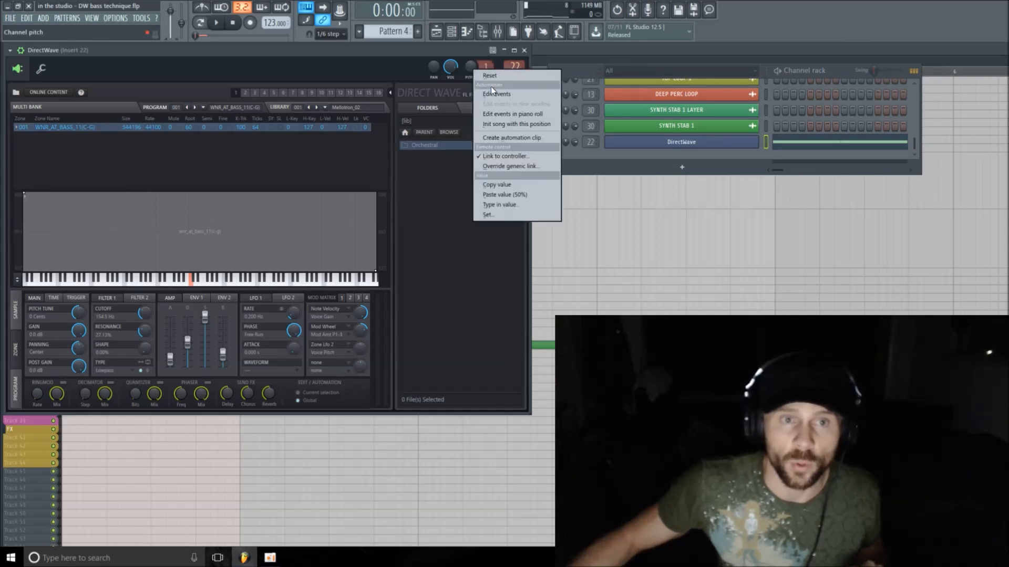
{"action": "left_click", "coordinate": [522, 141]}
{"action": "left_click", "coordinate": [528, 51]}
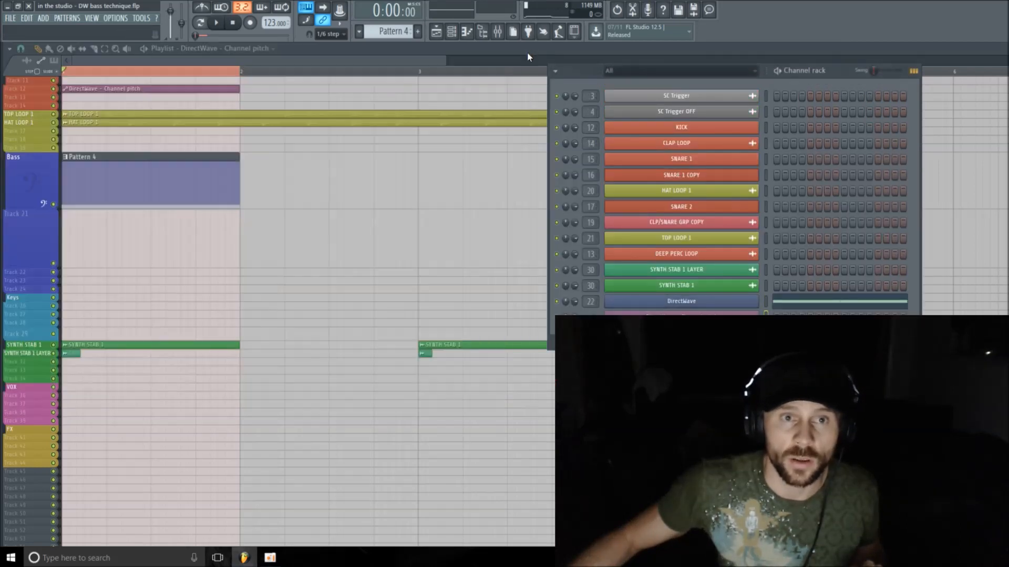
Step: Move the Channel pitch automation clip to Track 21 below the bass pattern and reduce the Bass track's height
{"action": "left_click_drag", "start_coordinate": [179, 90], "coordinate": [153, 242]}
{"action": "scroll", "coordinate": [413, 64], "scroll_direction": "down", "scroll_amount": 2}
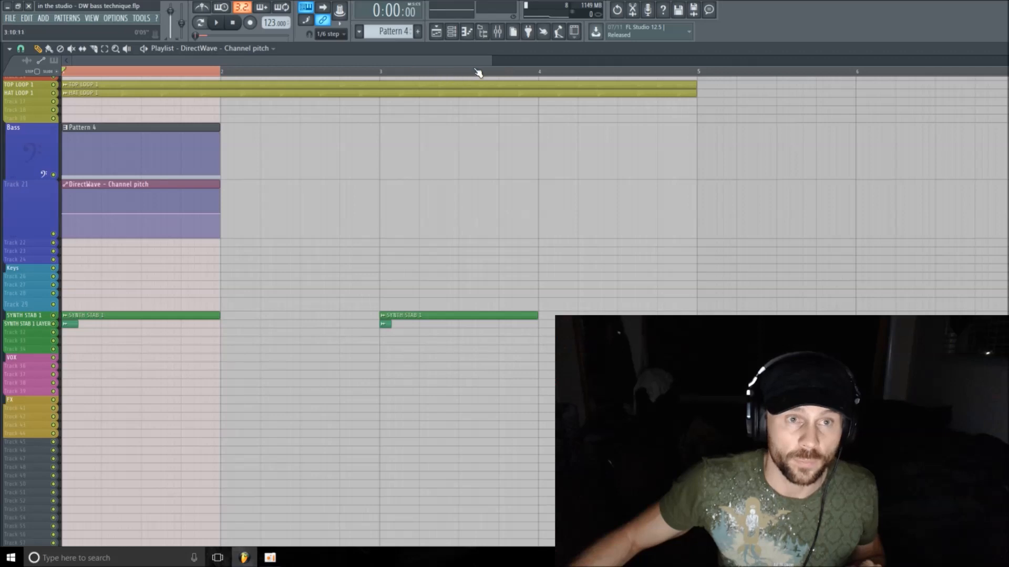
{"action": "left_click_drag", "start_coordinate": [495, 60], "coordinate": [320, 61]}
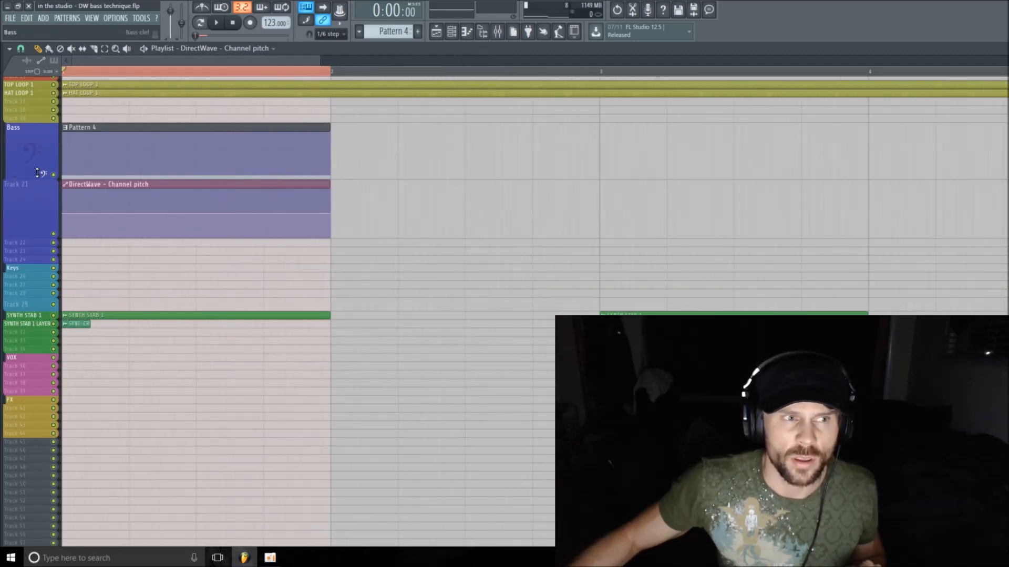
{"action": "left_click_drag", "start_coordinate": [36, 172], "coordinate": [37, 159]}
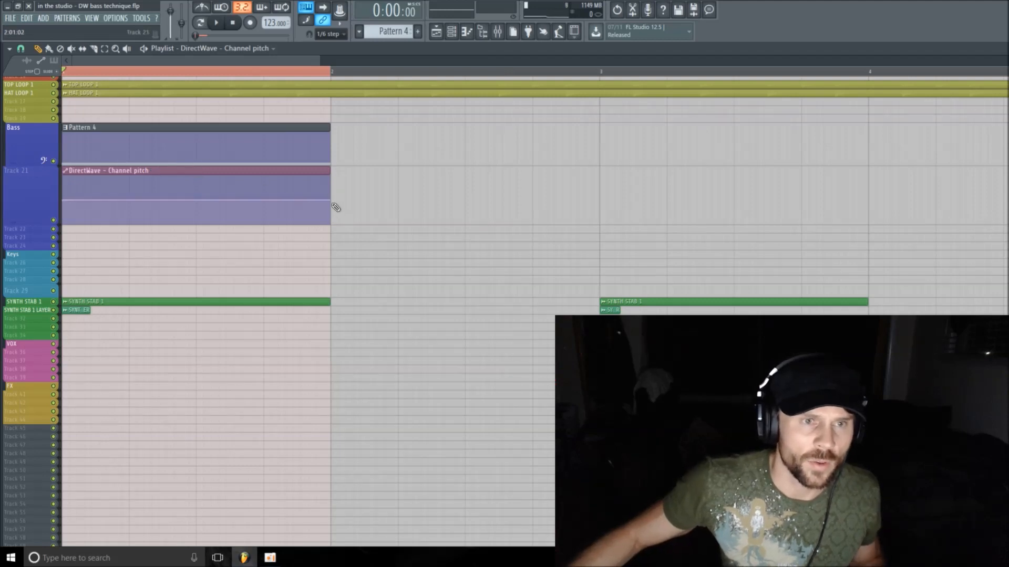
Step: Shorten the Channel pitch automation clip to the first half of the bar, aligning its end to the grid at 1:09:00
{"action": "left_click_drag", "start_coordinate": [332, 202], "coordinate": [237, 199]}
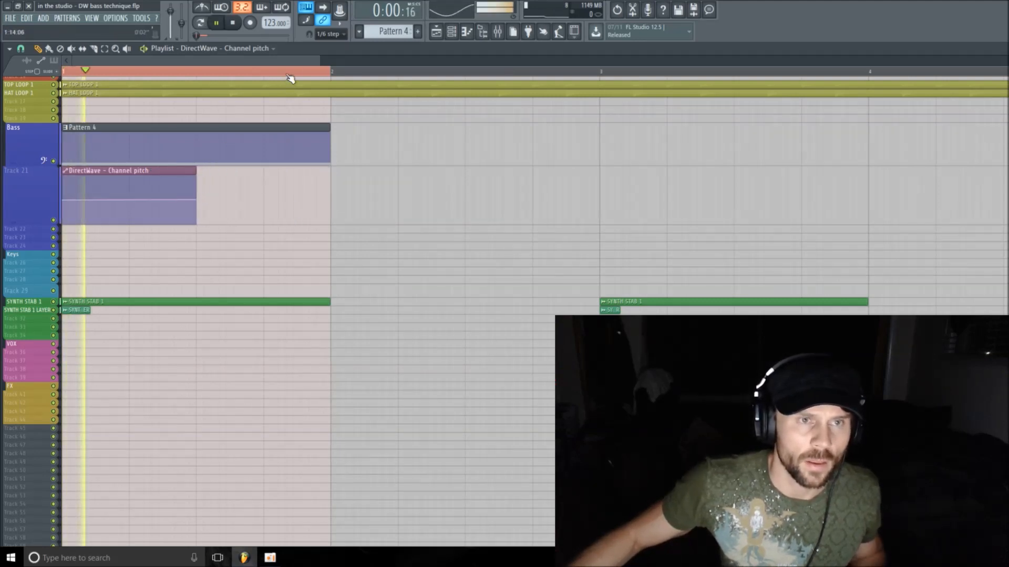
{"action": "left_click_drag", "start_coordinate": [320, 59], "coordinate": [138, 90]}
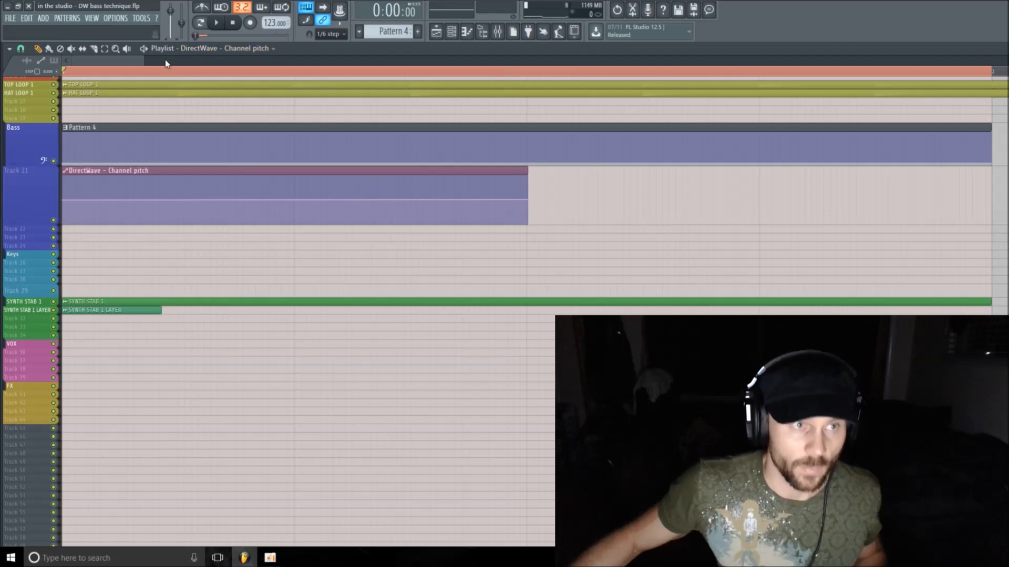
{"action": "left_click_drag", "start_coordinate": [143, 59], "coordinate": [114, 62]}
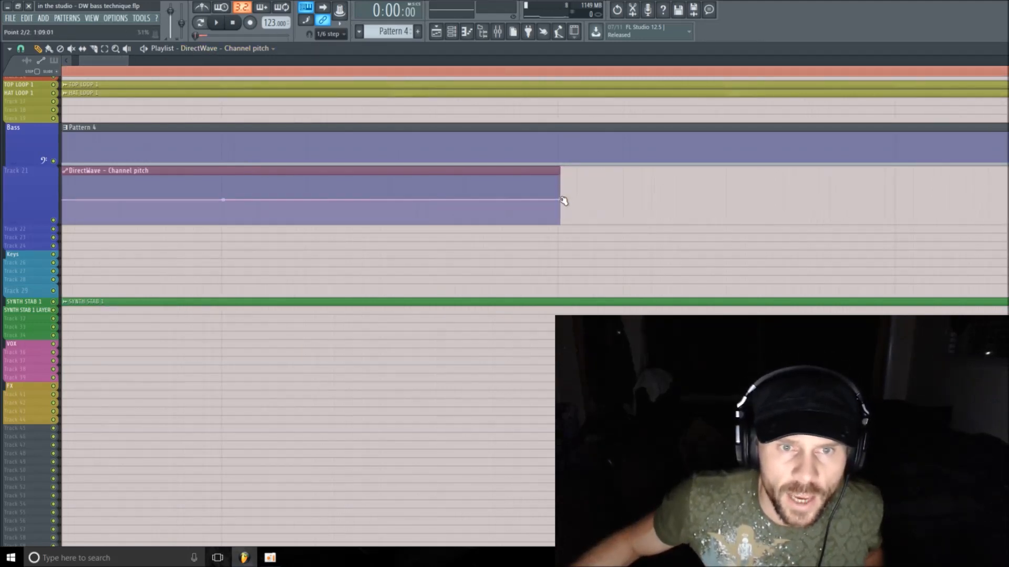
{"action": "left_click", "coordinate": [22, 49]}
{"action": "left_click", "coordinate": [30, 87]}
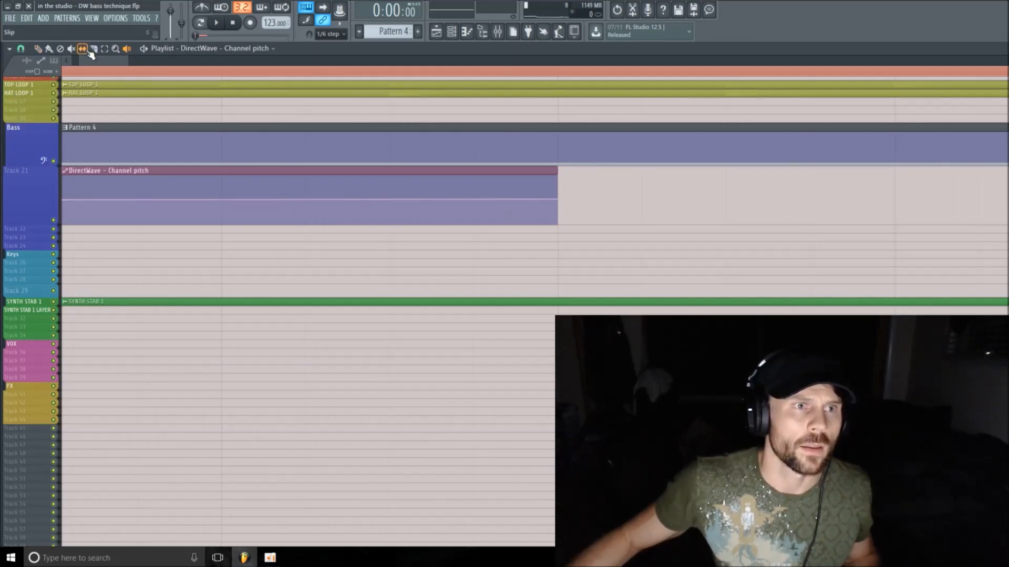
{"action": "left_click_drag", "start_coordinate": [127, 62], "coordinate": [420, 67]}
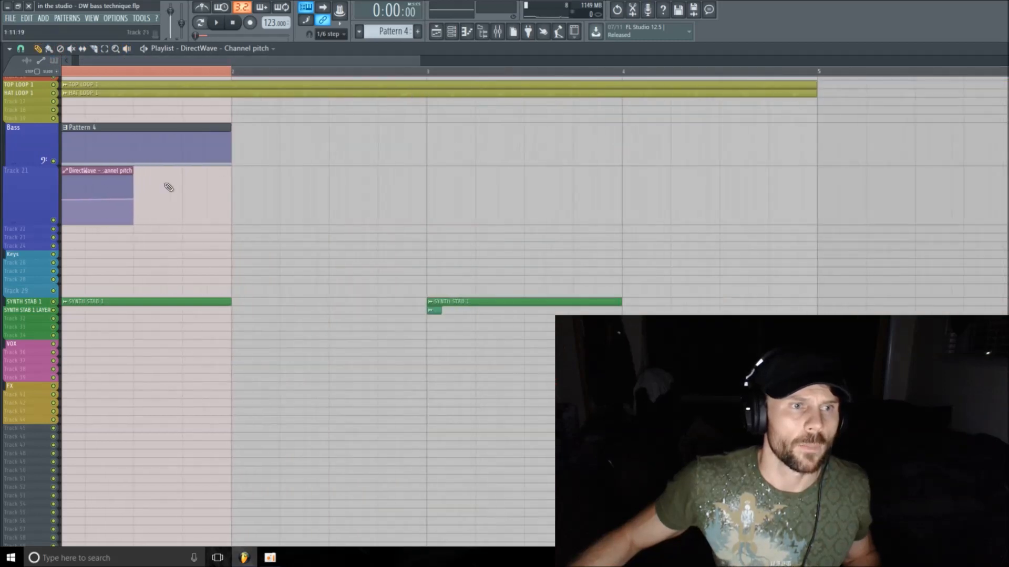
Step: Duplicate the pitch clip into the second half of the bar and match its end point to the start point's 50% value
{"action": "left_click", "coordinate": [149, 185]}
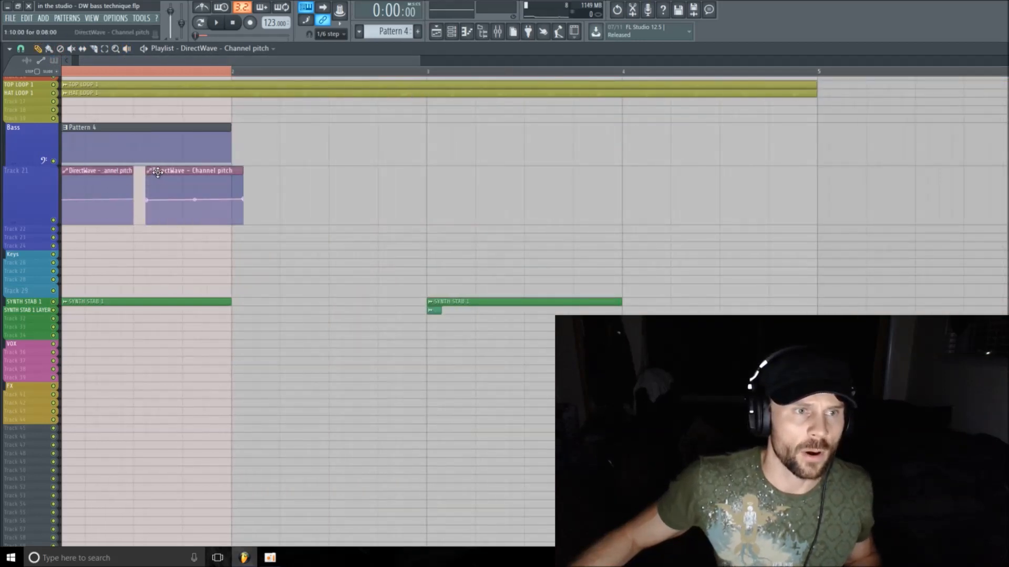
{"action": "left_click_drag", "start_coordinate": [419, 57], "coordinate": [46, 80]}
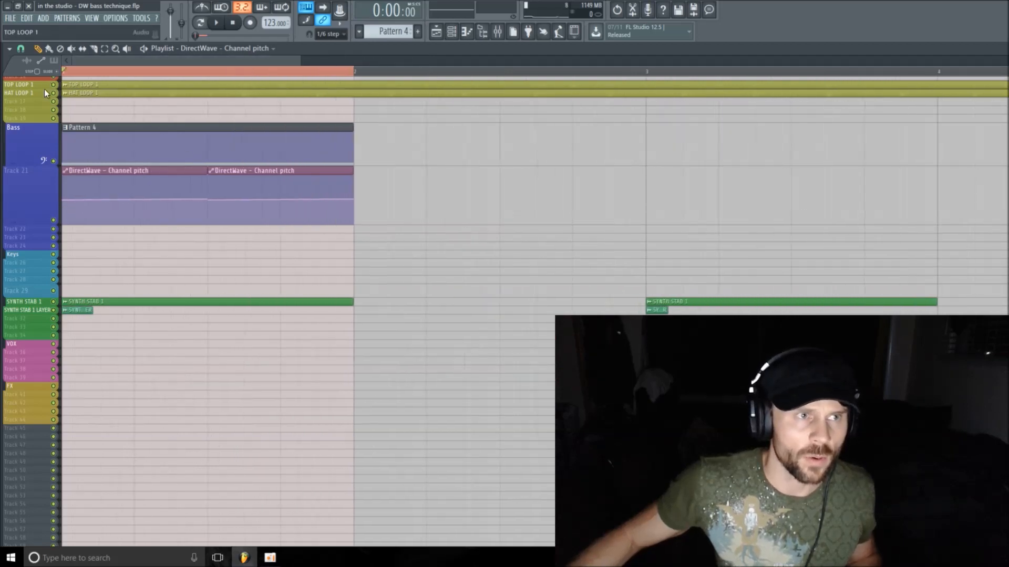
{"action": "right_click", "coordinate": [67, 200]}
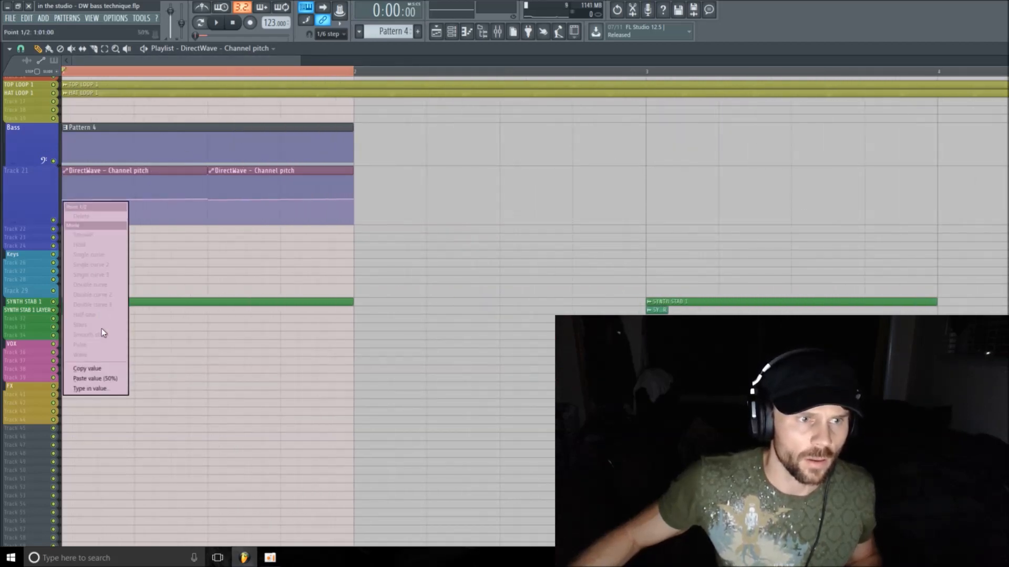
{"action": "left_click", "coordinate": [103, 368]}
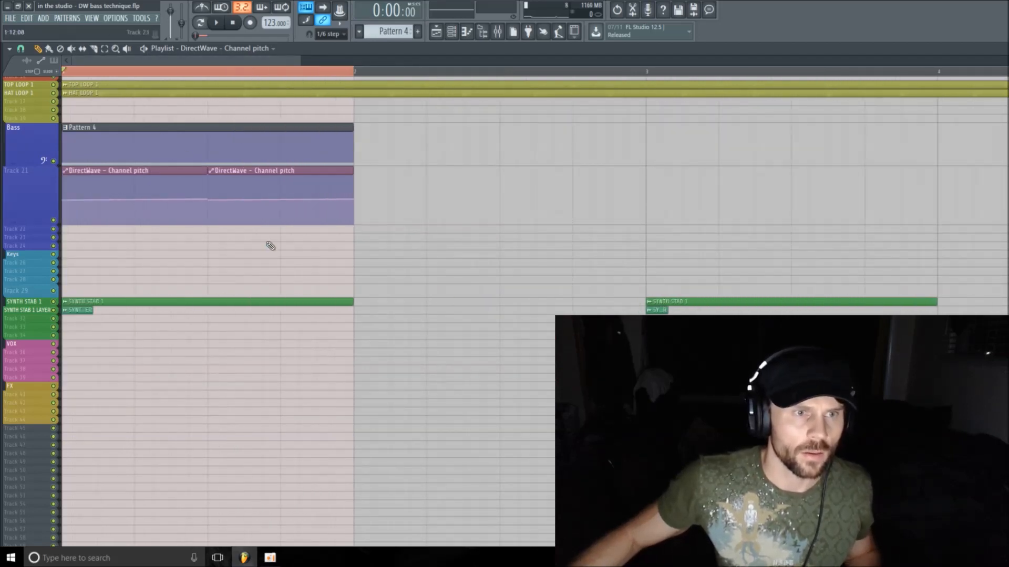
{"action": "right_click", "coordinate": [210, 201]}
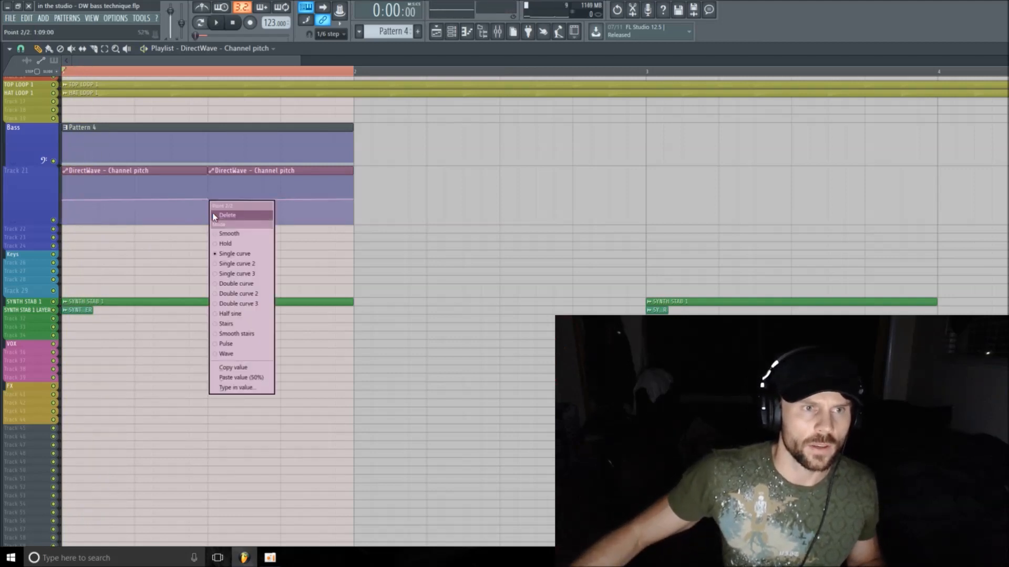
{"action": "left_click", "coordinate": [251, 378]}
Step: Add a point at 1:07:00 in the pitch automation, raise it to 100% and listen to the loop
{"action": "key", "text": "space"}
{"action": "key", "text": "space"}
{"action": "left_click_drag", "start_coordinate": [175, 197], "coordinate": [176, 180]}
{"action": "key", "text": "space"}
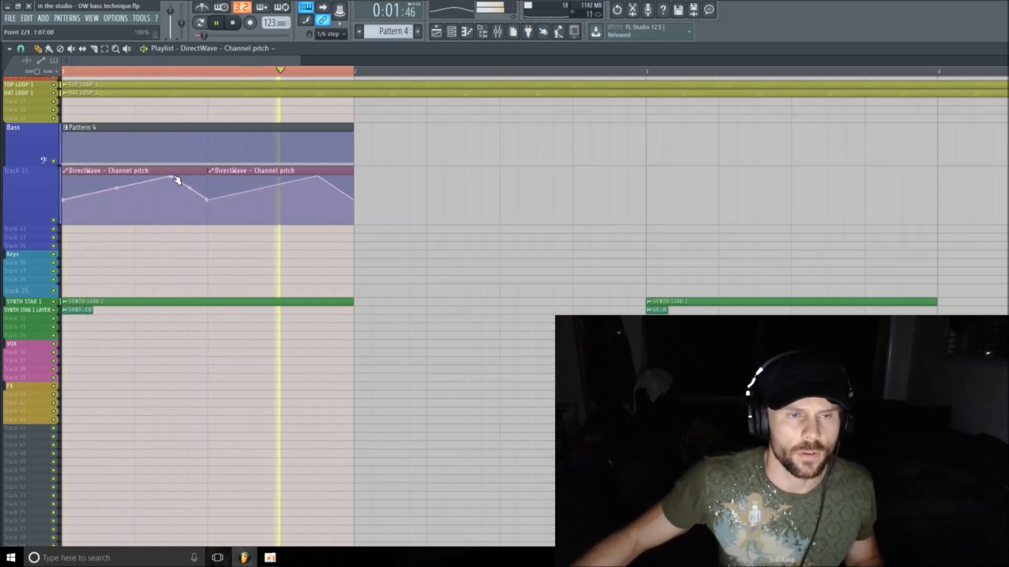
{"action": "key", "text": "space"}
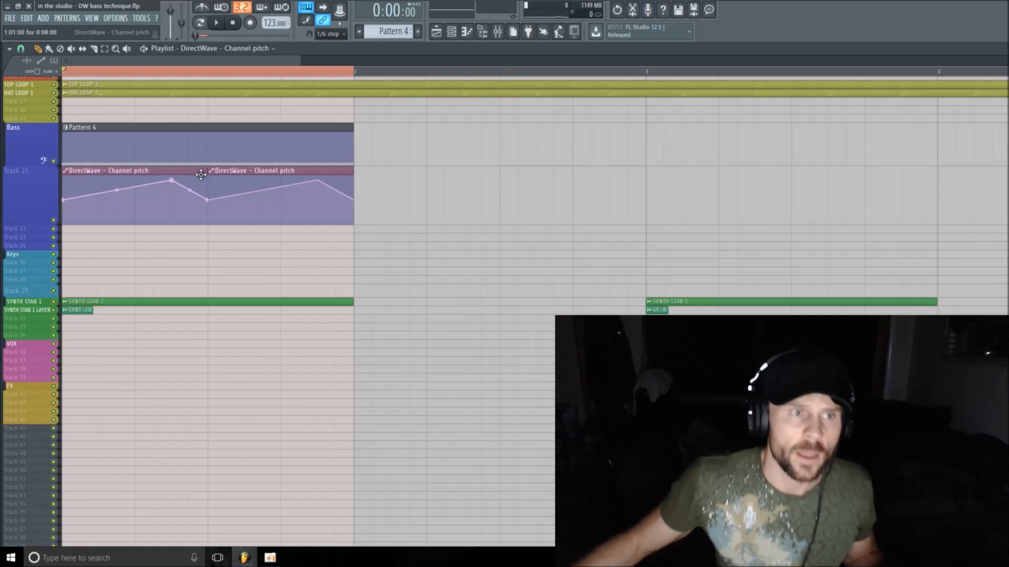
Step: During playback, move the pitch automation's peak to the middle of the clip at a lower level and lower the end point slightly
{"action": "key", "text": "space"}
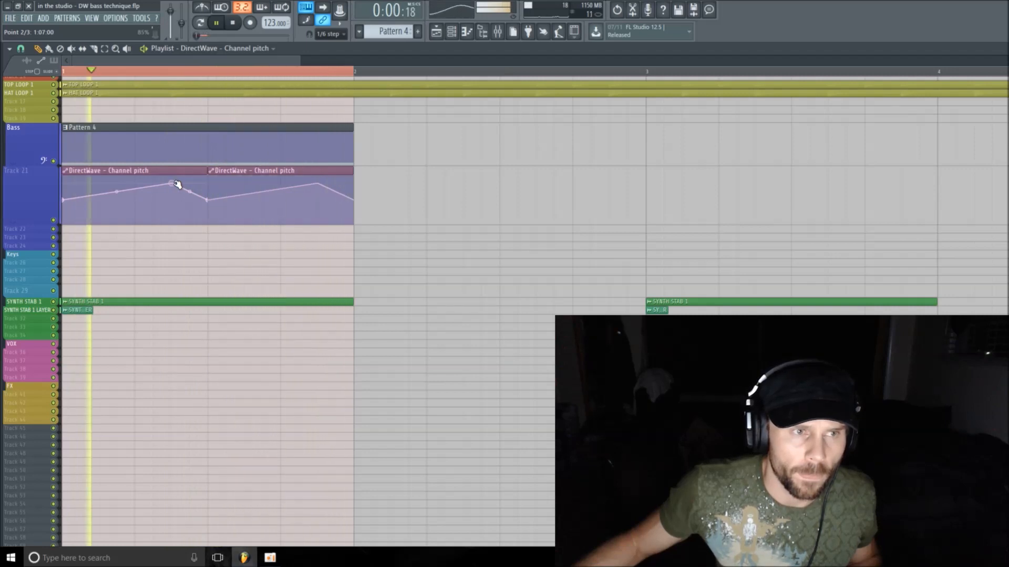
{"action": "left_click_drag", "start_coordinate": [176, 184], "coordinate": [211, 199]}
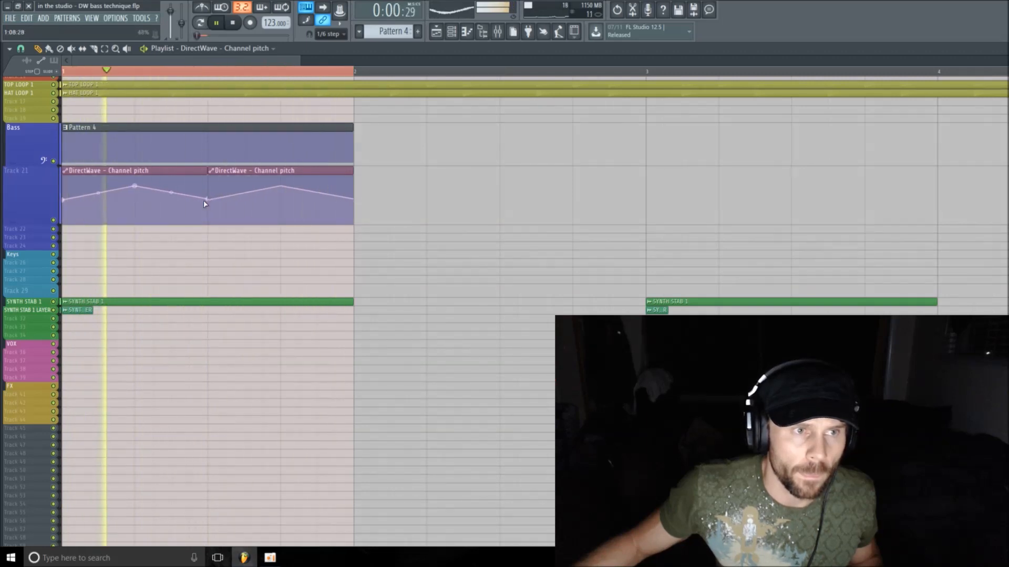
{"action": "left_click_drag", "start_coordinate": [207, 200], "coordinate": [211, 203]}
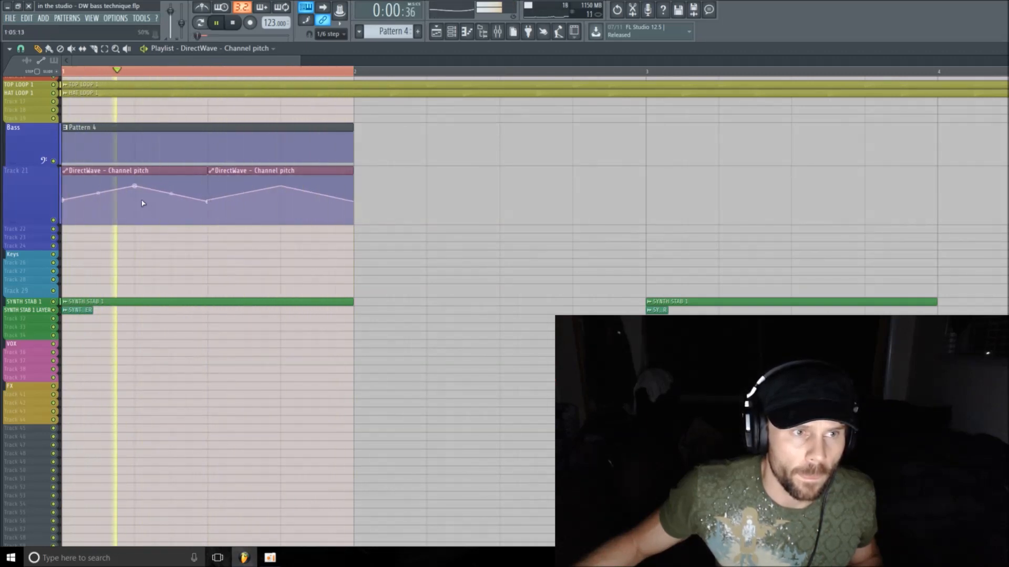
Step: Add a point at about 54% at 1:05:00 to form a vertical pitch jump, and raise the peak above it to the top
{"action": "left_click_drag", "start_coordinate": [135, 186], "coordinate": [217, 203]}
{"action": "right_click", "coordinate": [156, 198]}
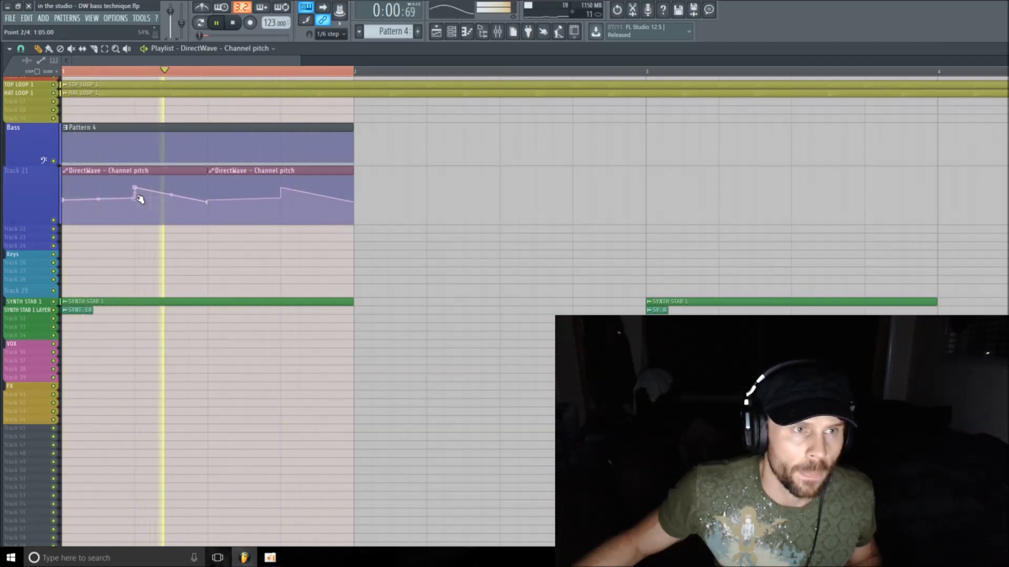
{"action": "left_click_drag", "start_coordinate": [135, 187], "coordinate": [136, 174]}
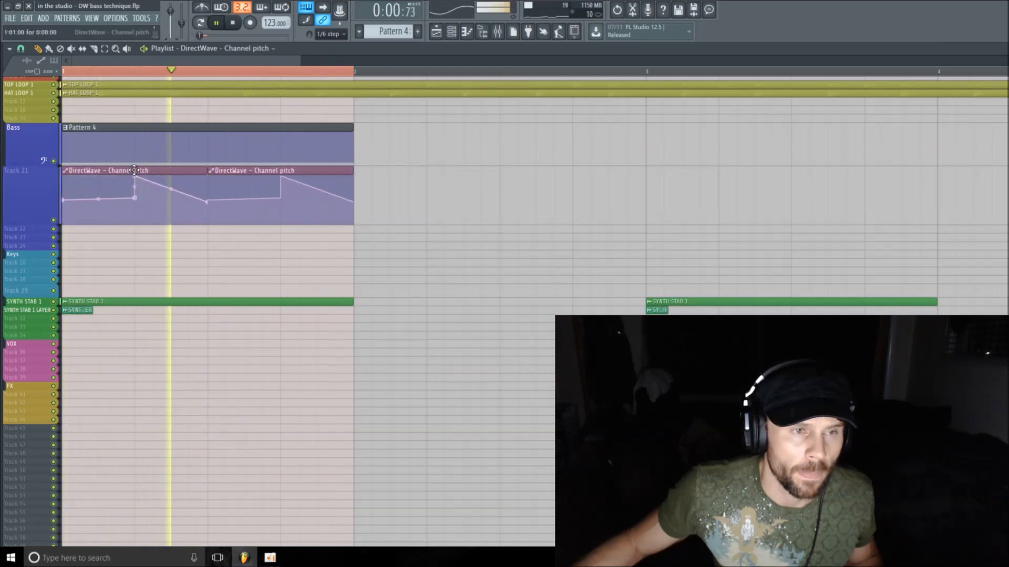
{"action": "left_click_drag", "start_coordinate": [213, 201], "coordinate": [210, 198]}
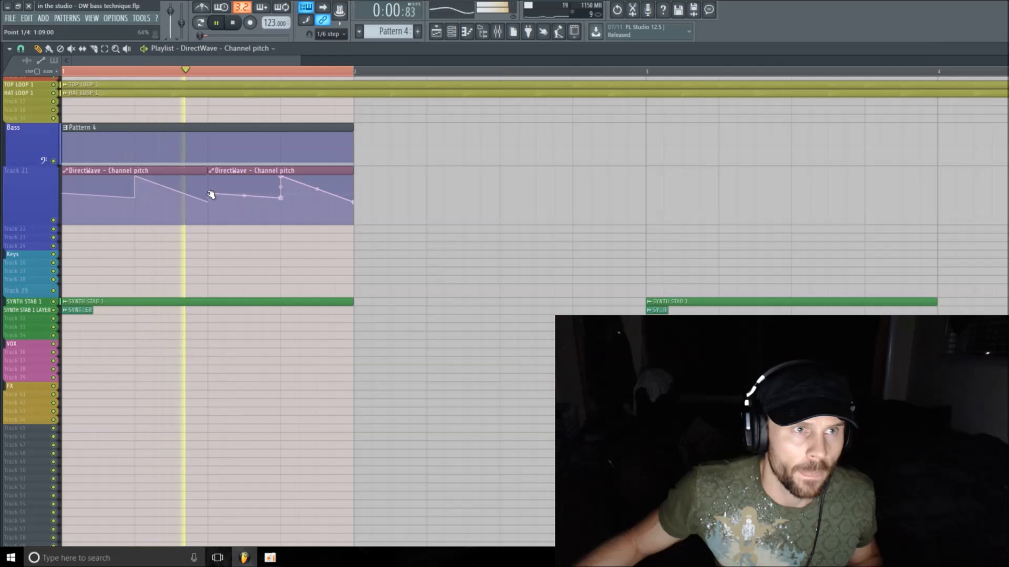
{"action": "right_click", "coordinate": [211, 198]}
{"action": "left_click", "coordinate": [231, 372]}
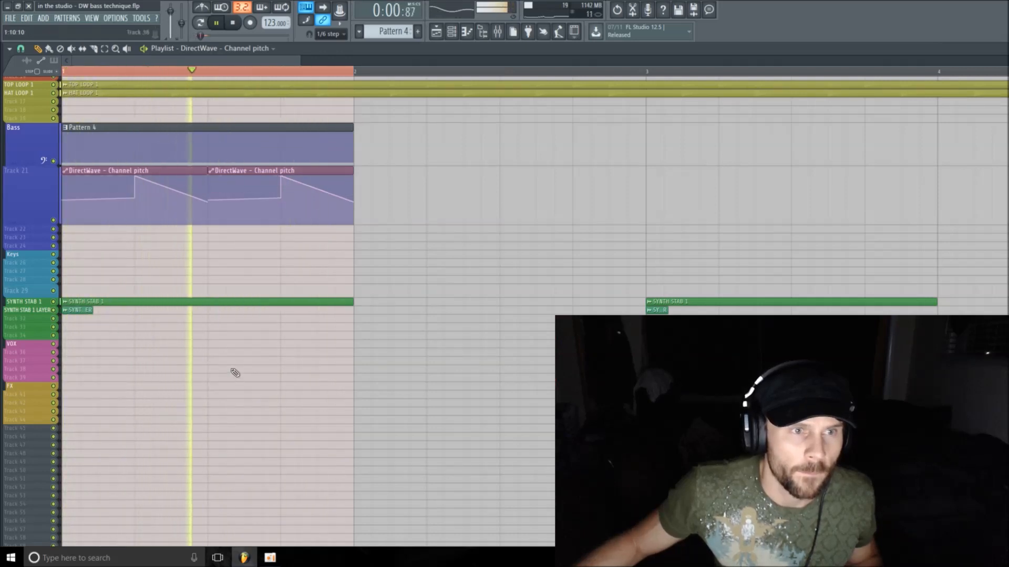
Step: Paste the 50% value onto the pitch automation's end point and bend the falling segment slightly outward, to about 9% tension
{"action": "right_click", "coordinate": [356, 202]}
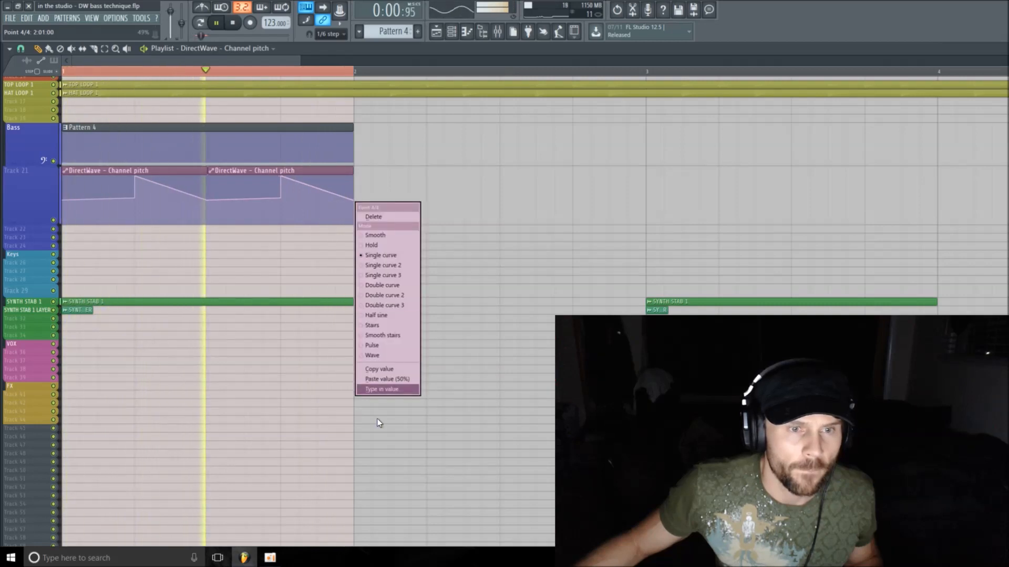
{"action": "left_click", "coordinate": [382, 385]}
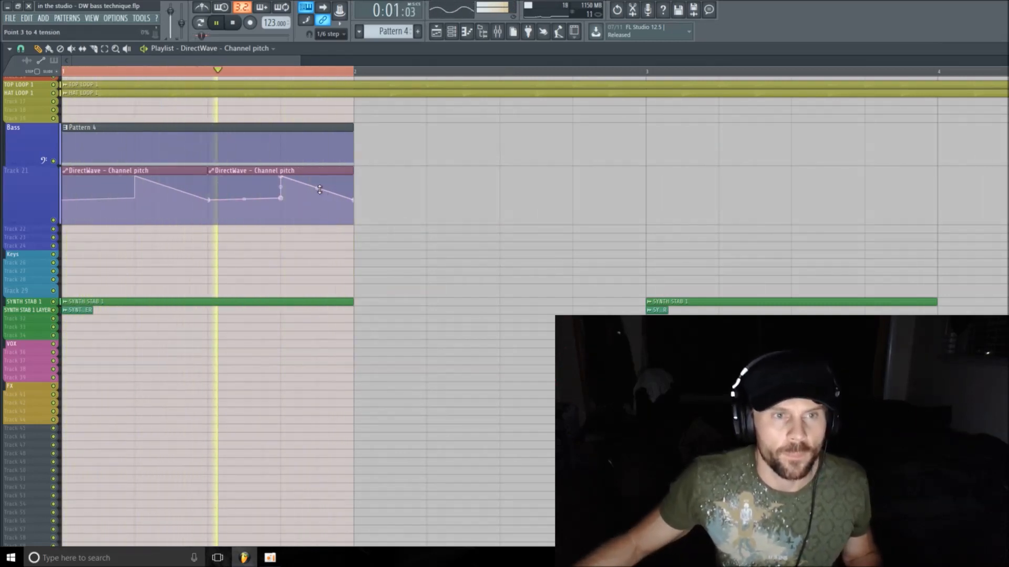
{"action": "left_click_drag", "start_coordinate": [317, 188], "coordinate": [316, 182]}
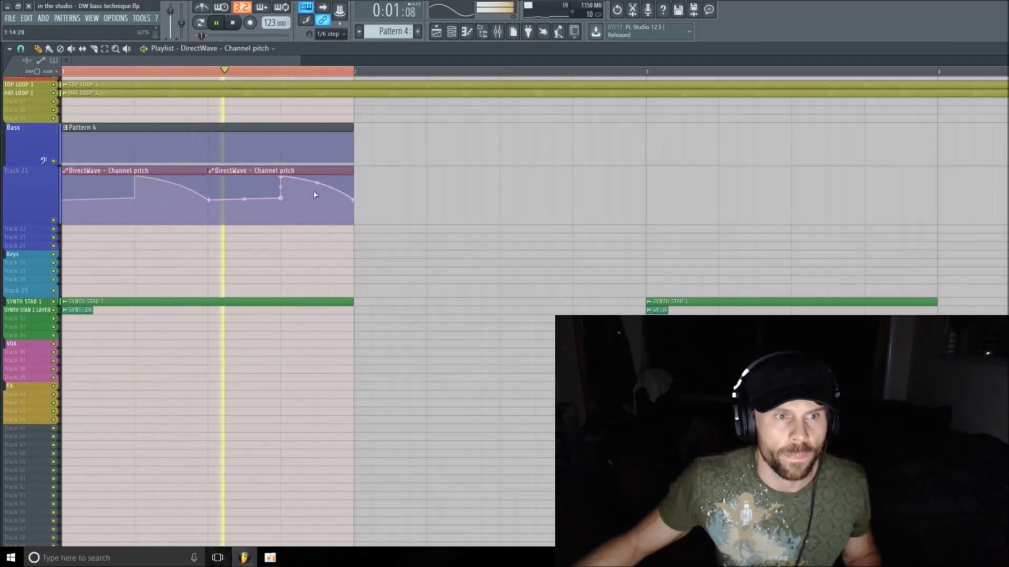
{"action": "right_click", "coordinate": [318, 184]}
{"action": "left_click_drag", "start_coordinate": [319, 187], "coordinate": [318, 184]}
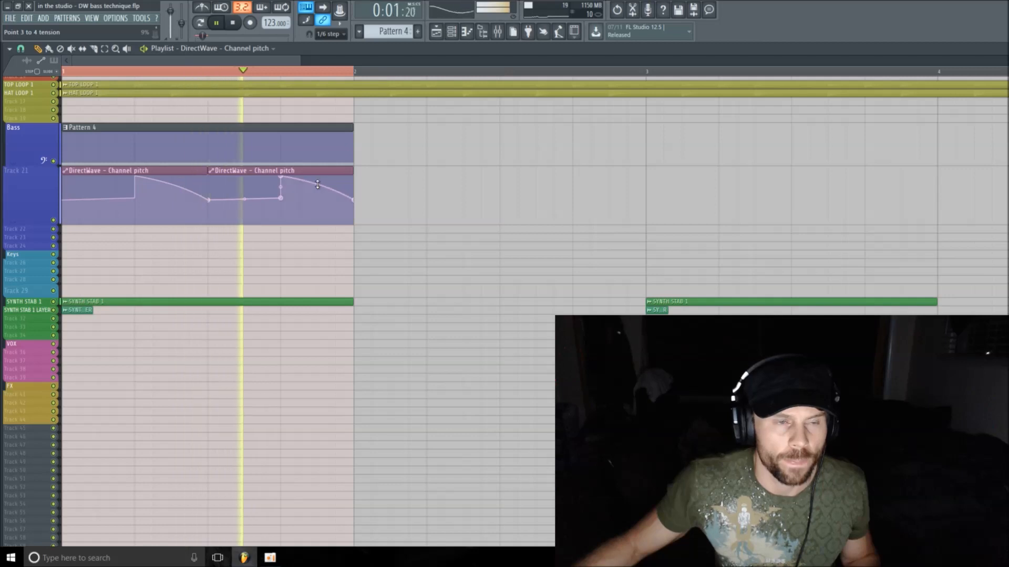
{"action": "key", "text": "space"}
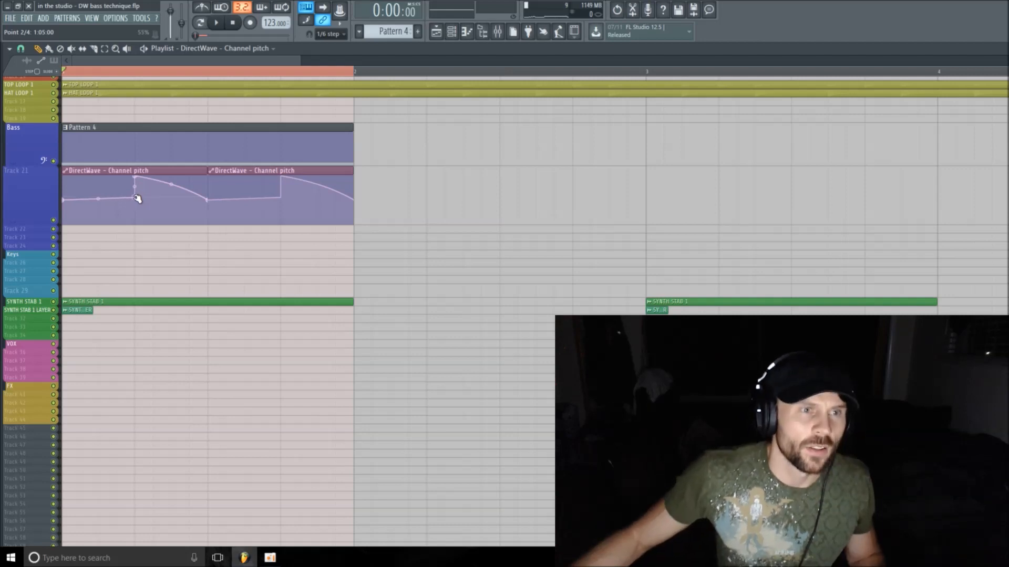
Step: Play the loop with the pitch automation on Track 21 muted, toggling it on and off to compare the bass
{"action": "left_click", "coordinate": [54, 222]}
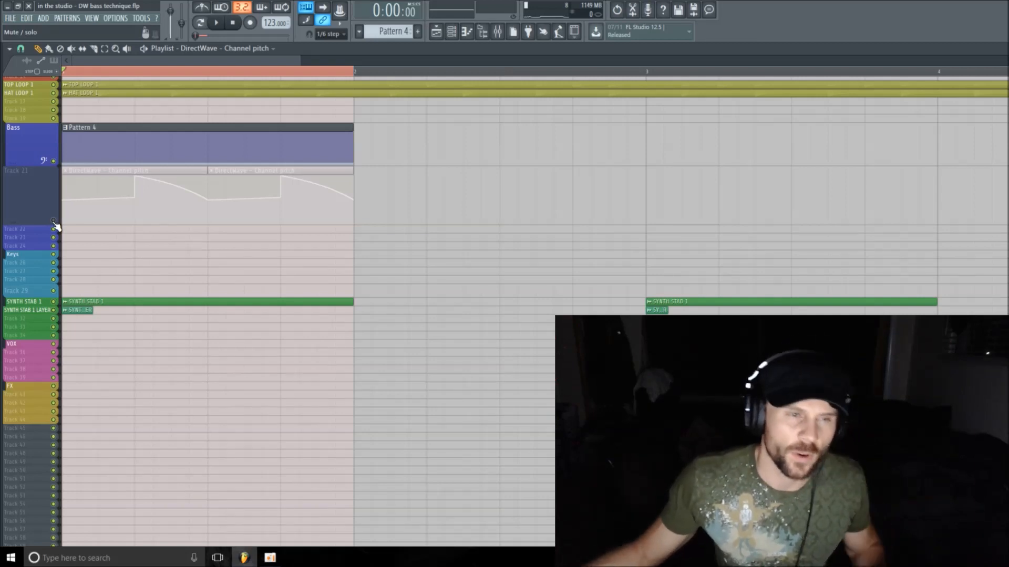
{"action": "key", "text": "space"}
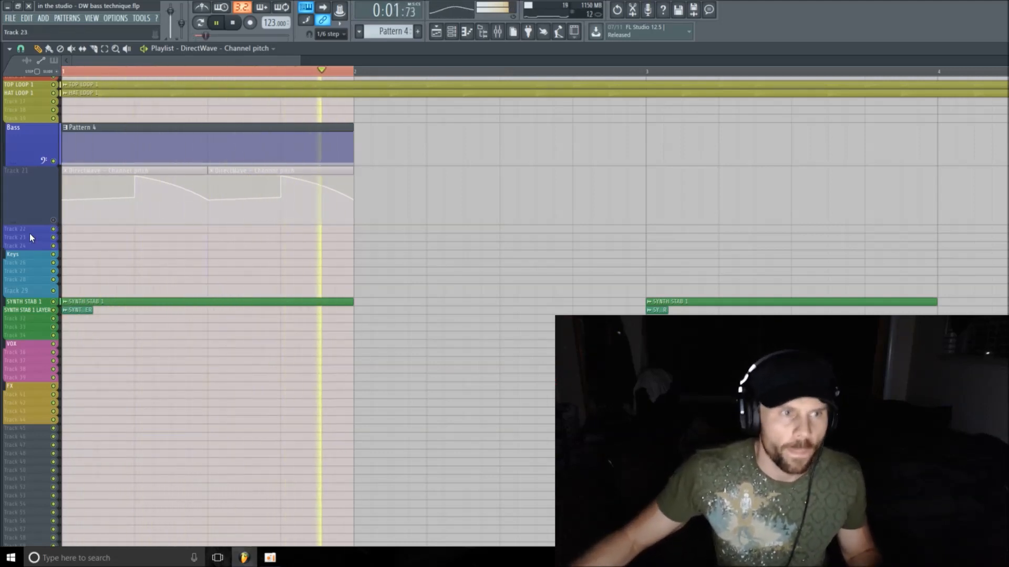
{"action": "left_click", "coordinate": [56, 221]}
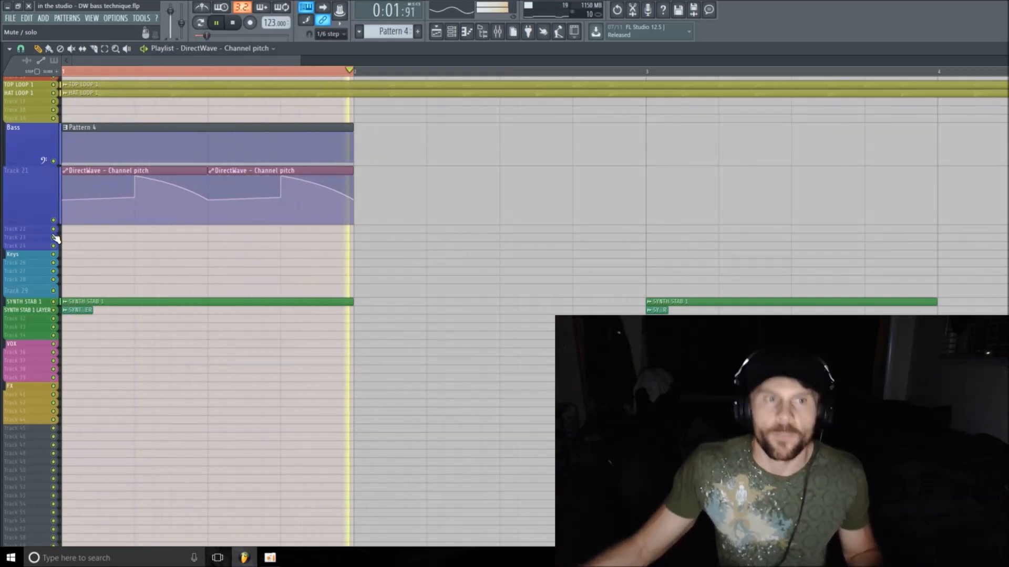
{"action": "left_click", "coordinate": [54, 221]}
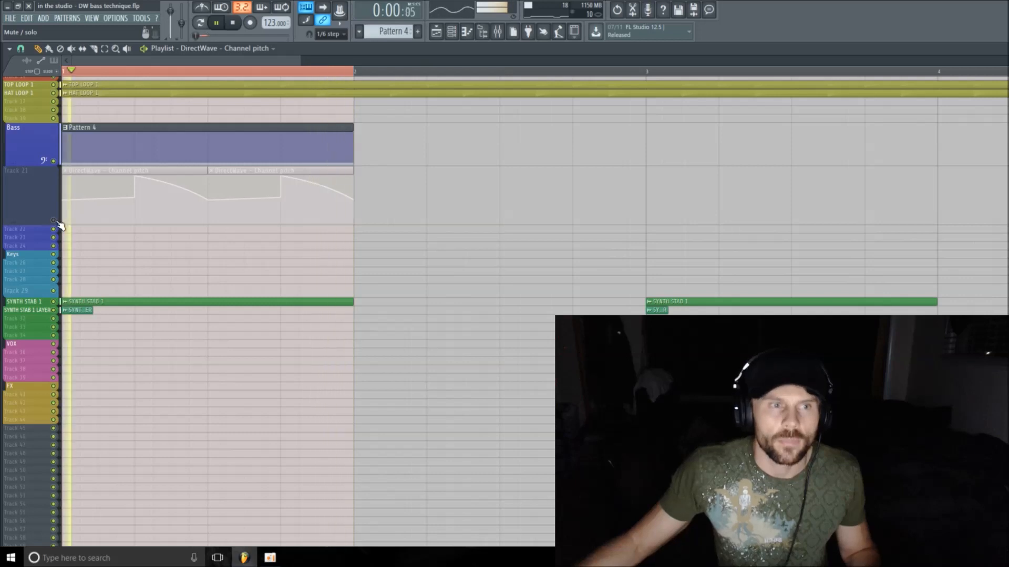
{"action": "key", "text": "space"}
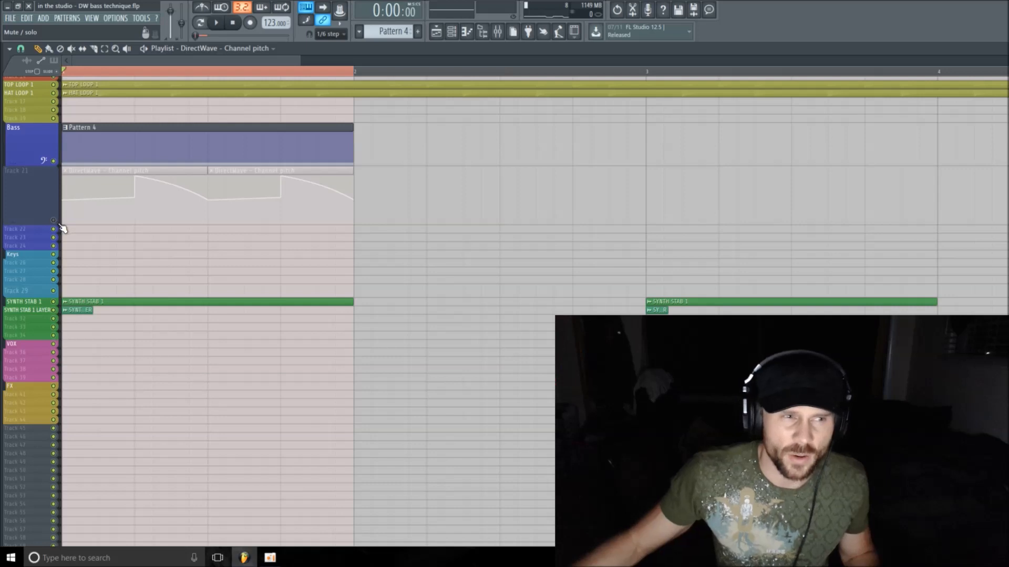
Step: Re-enable Track 21, compare the bass with and without pitch automation once more, and reduce the track's height with the automation left on
{"action": "left_click_drag", "start_coordinate": [32, 224], "coordinate": [60, 222]}
{"action": "key", "text": "space"}
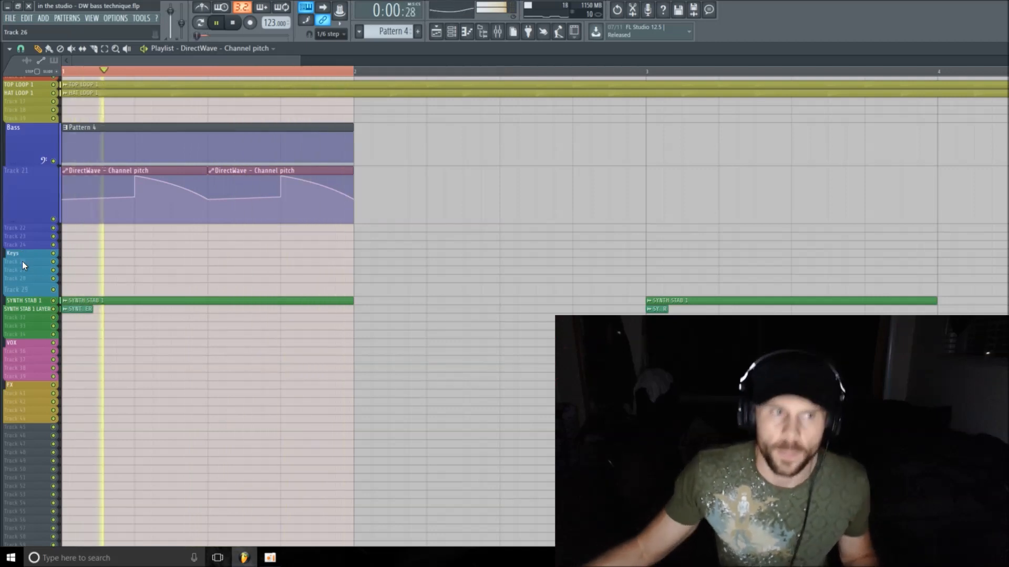
{"action": "left_click", "coordinate": [53, 219]}
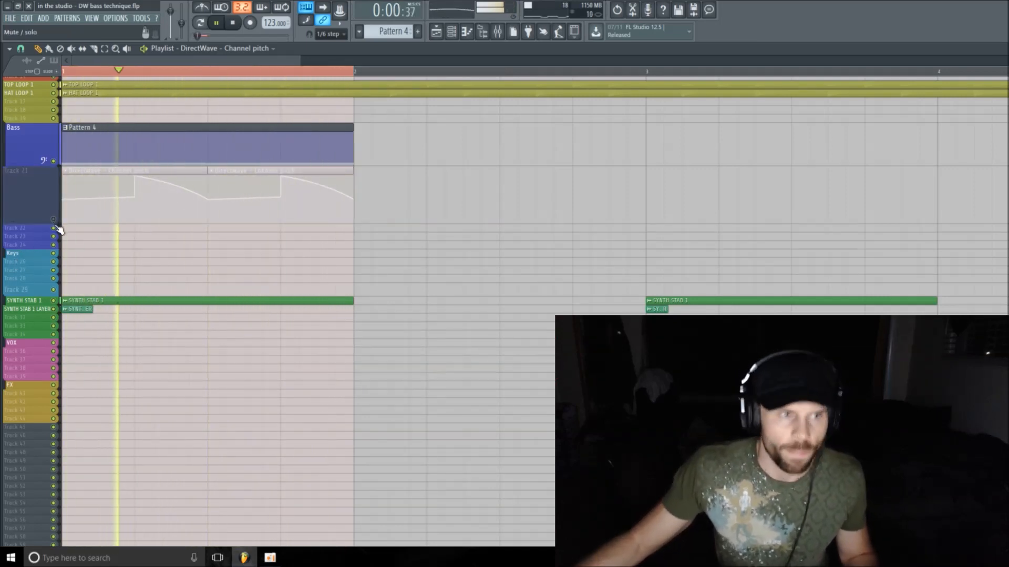
{"action": "left_click", "coordinate": [53, 219]}
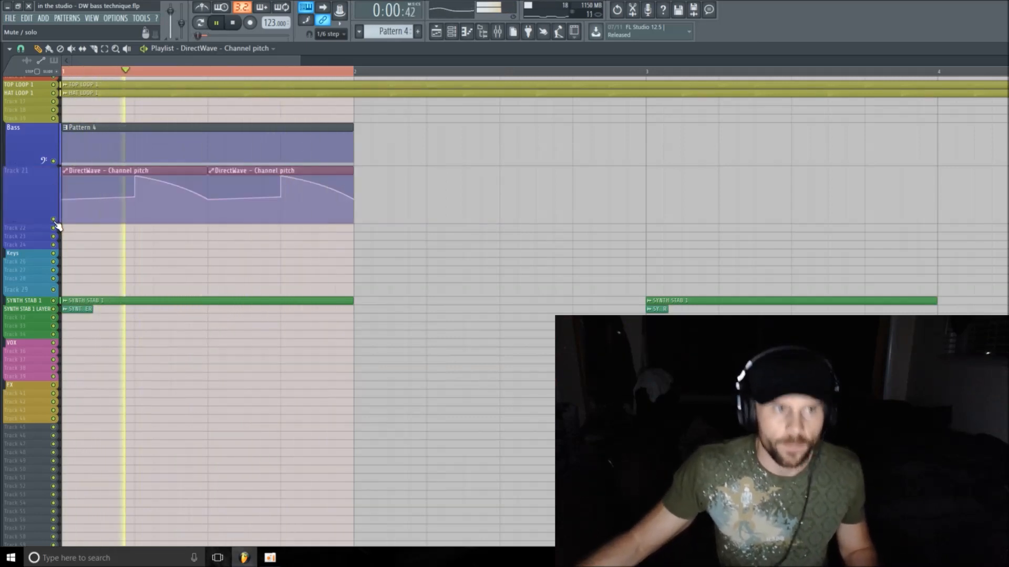
{"action": "left_click_drag", "start_coordinate": [42, 225], "coordinate": [40, 203]}
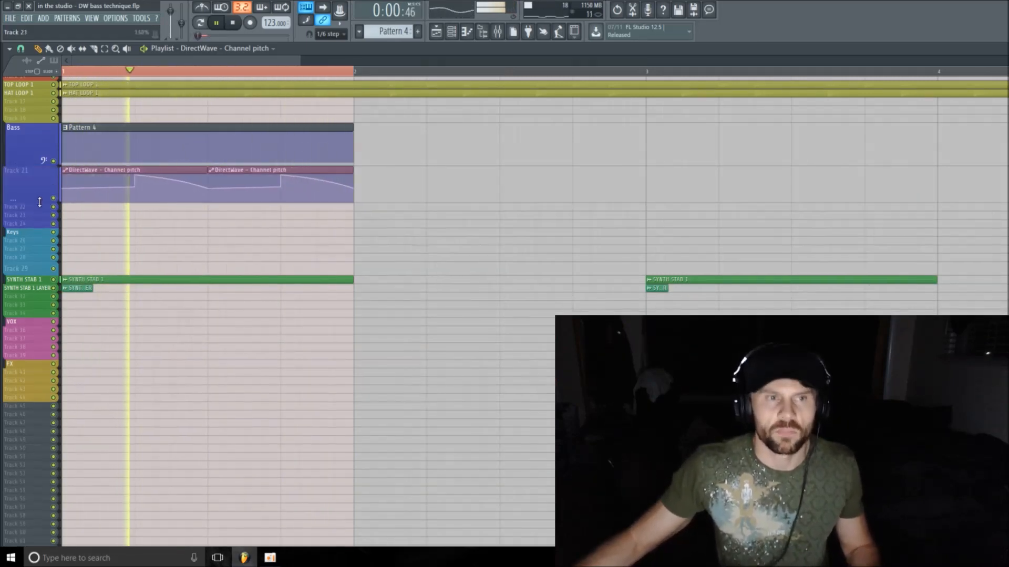
{"action": "key", "text": "space"}
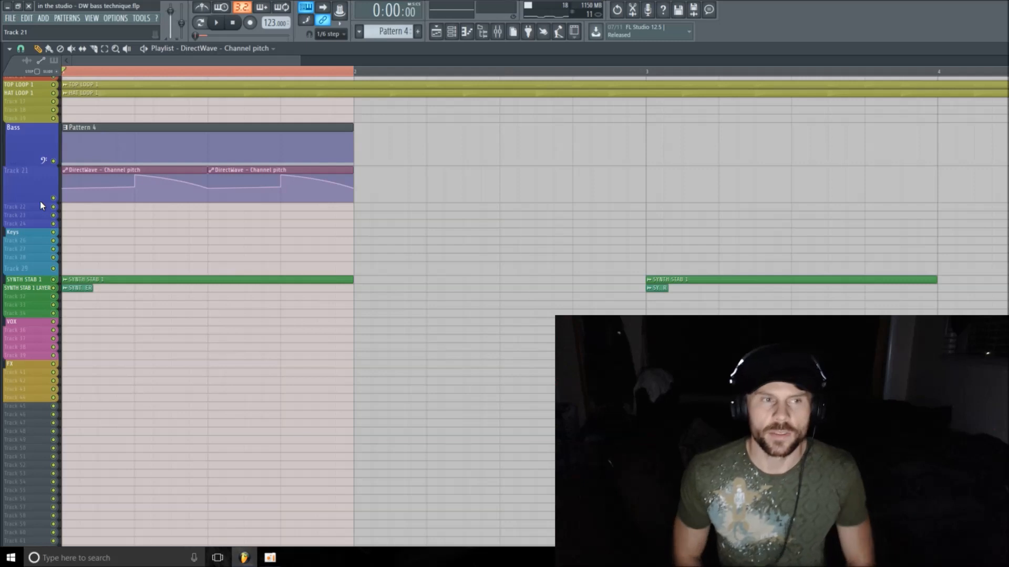